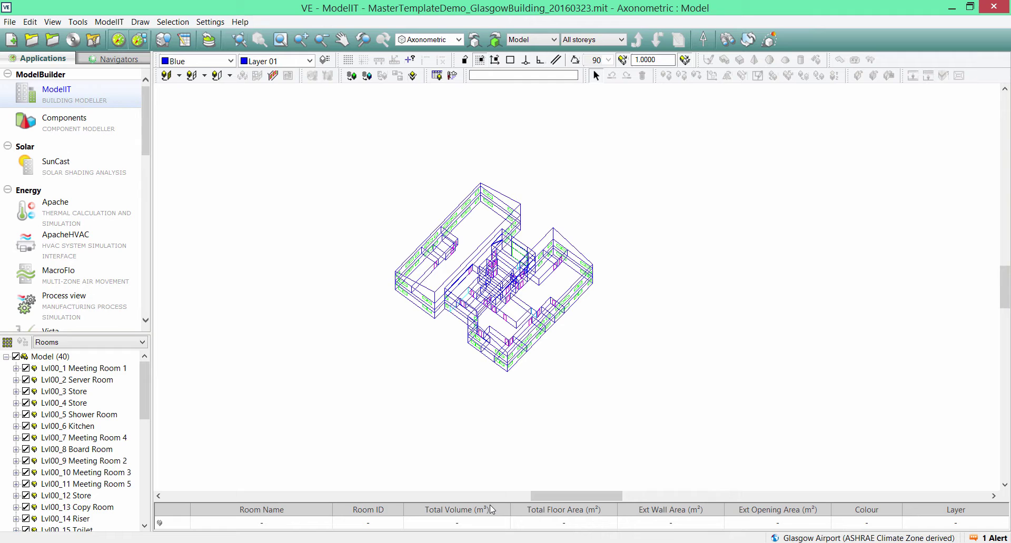
Switch between the Glasgow and London model windows, ending on the Glasgow building model.
click(491, 509)
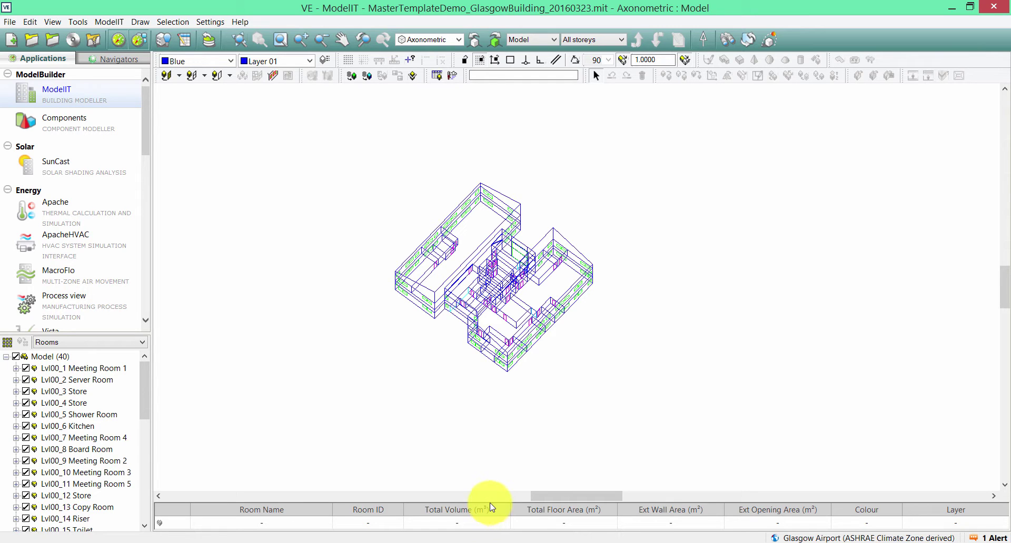
click(525, 542)
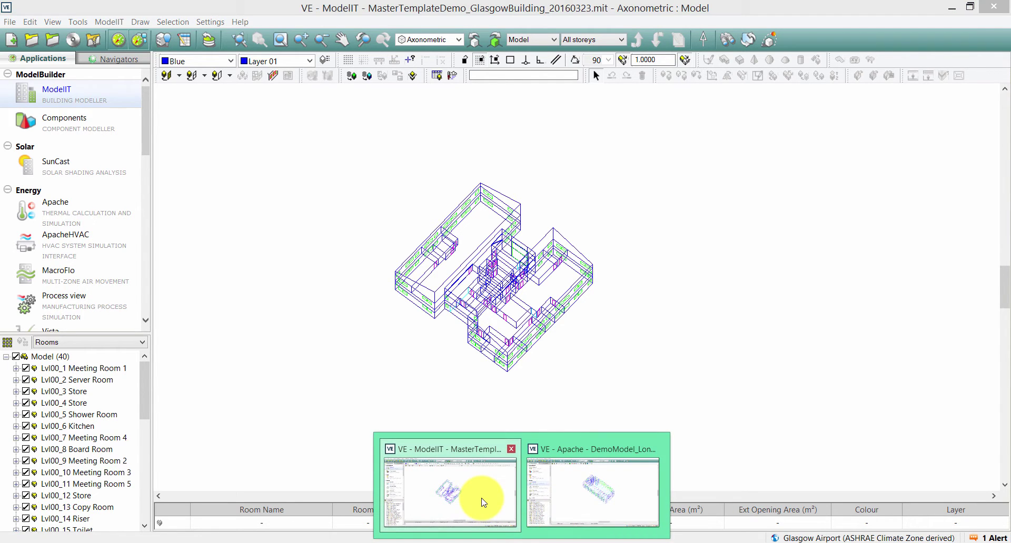
click(483, 503)
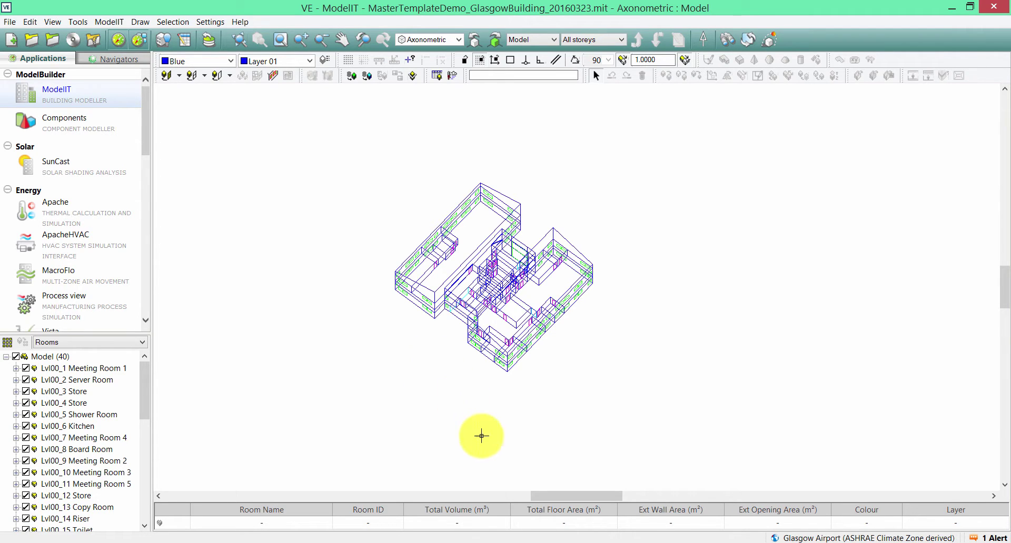
click(513, 532)
click(560, 482)
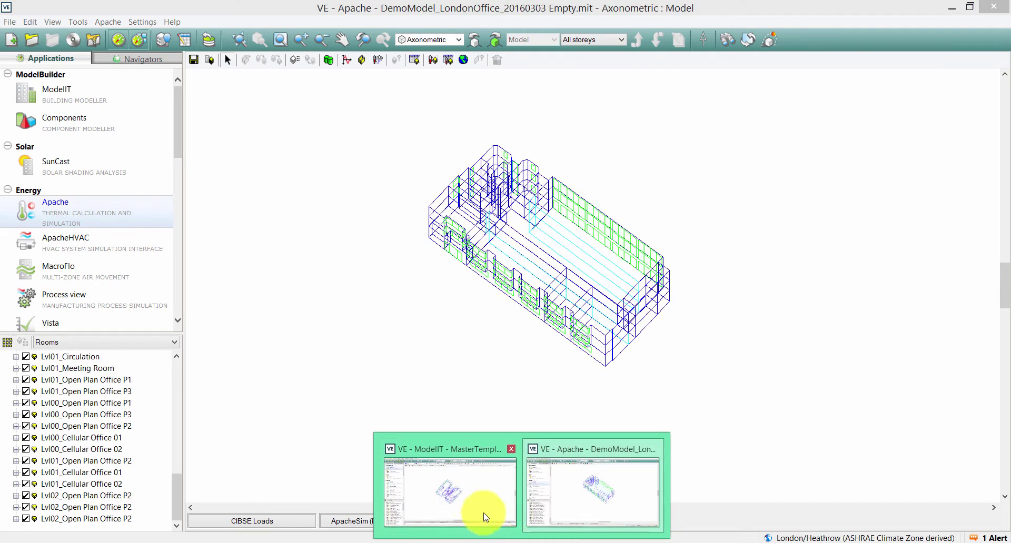
click(472, 506)
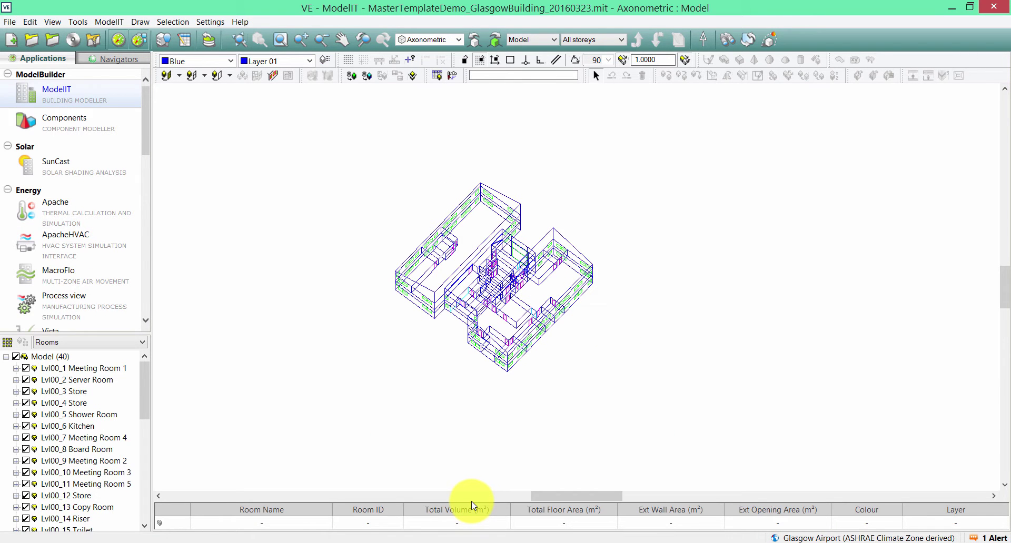
Choose Tools > Master Templates > Master Template Export for the Glasgow building.
click(78, 22)
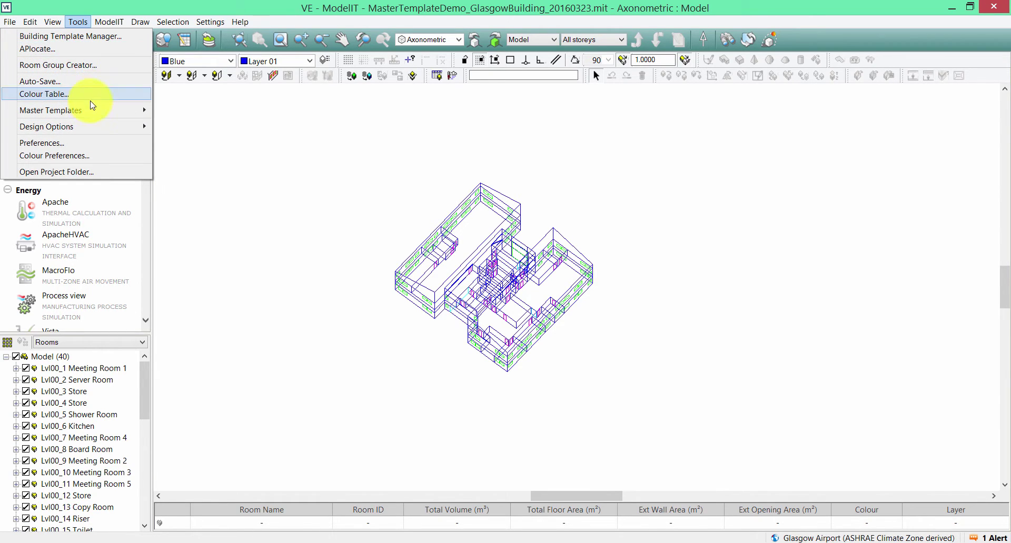
mouse_move(92, 115)
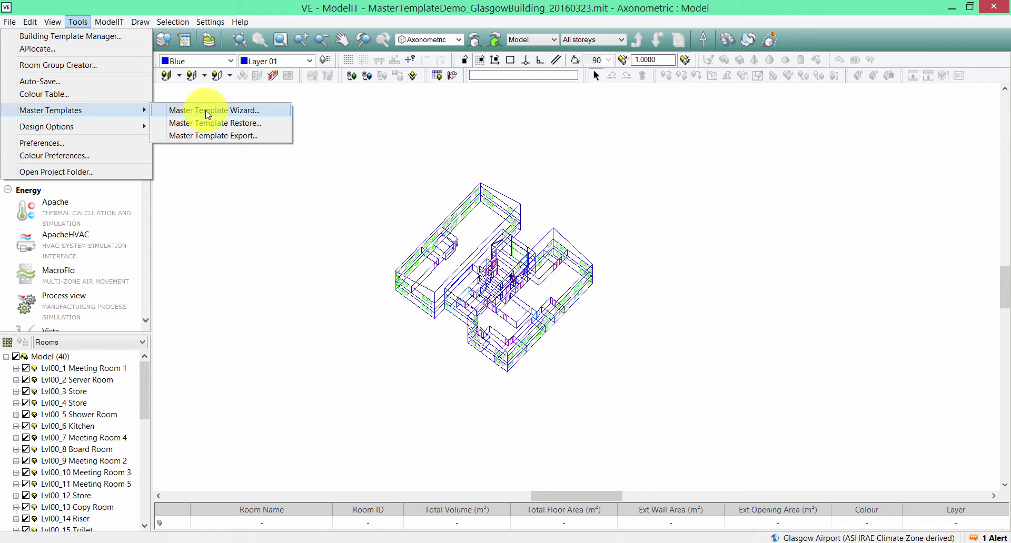
click(212, 137)
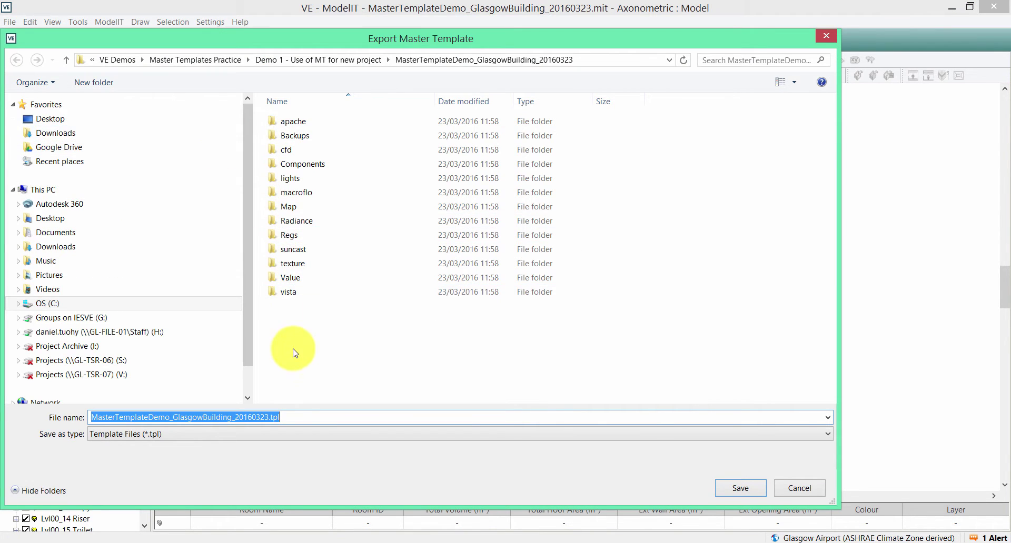
Save MasterTemplateDemo_GlasgowBuilding_20160323.tpl in the Demo 1 folder, overwriting the existing file.
click(288, 417)
double_click(271, 416)
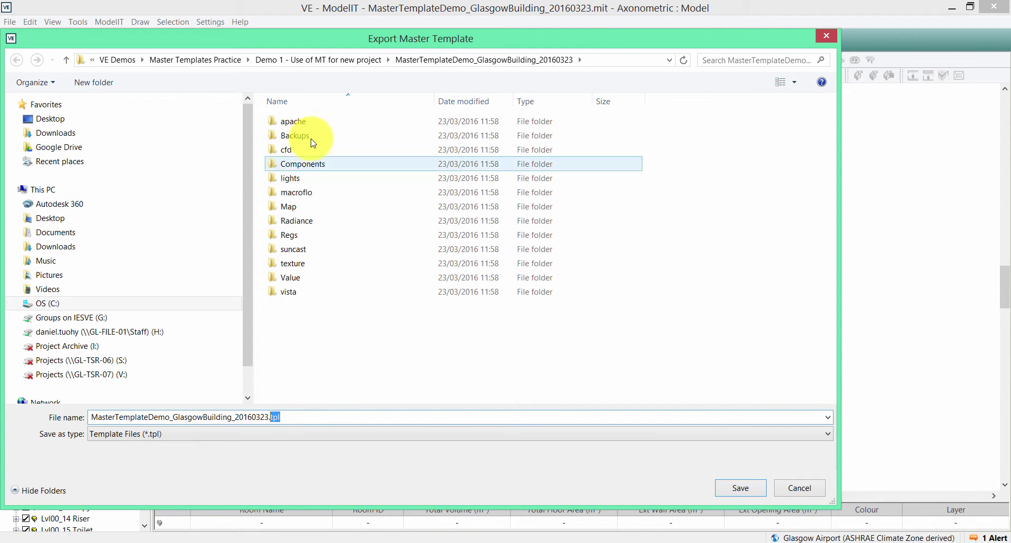
click(309, 60)
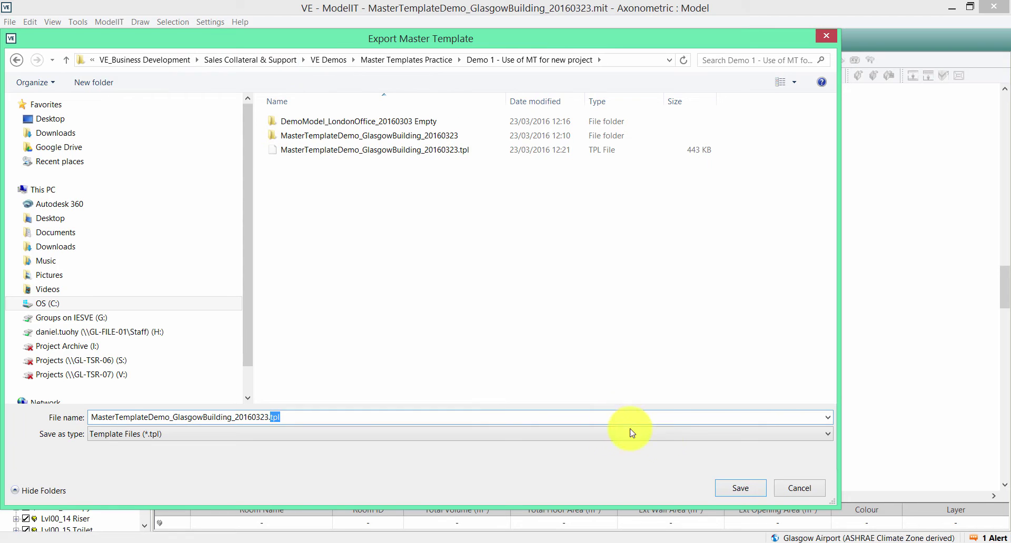
click(740, 489)
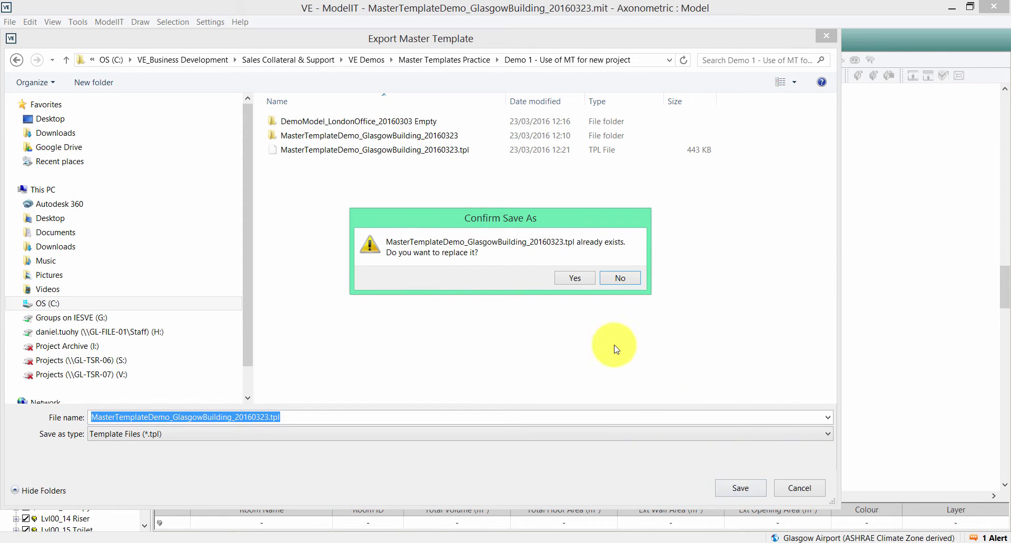
click(574, 278)
Pick a couple of rooms in the Glasgow model to inspect, then clear the selection.
click(423, 270)
click(407, 267)
click(399, 237)
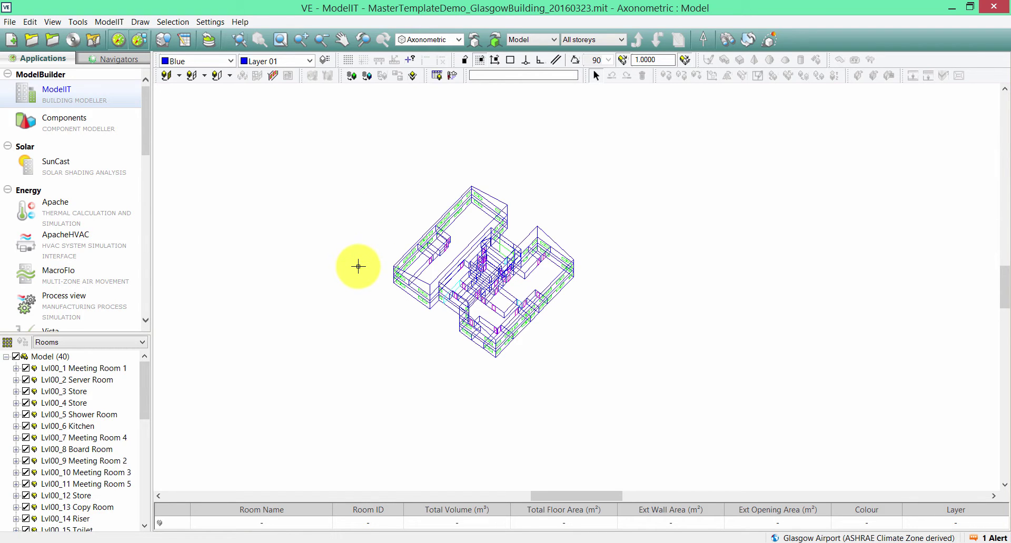
scroll(358, 262, down, 1)
click(414, 275)
scroll(414, 274, up, 1)
click(420, 106)
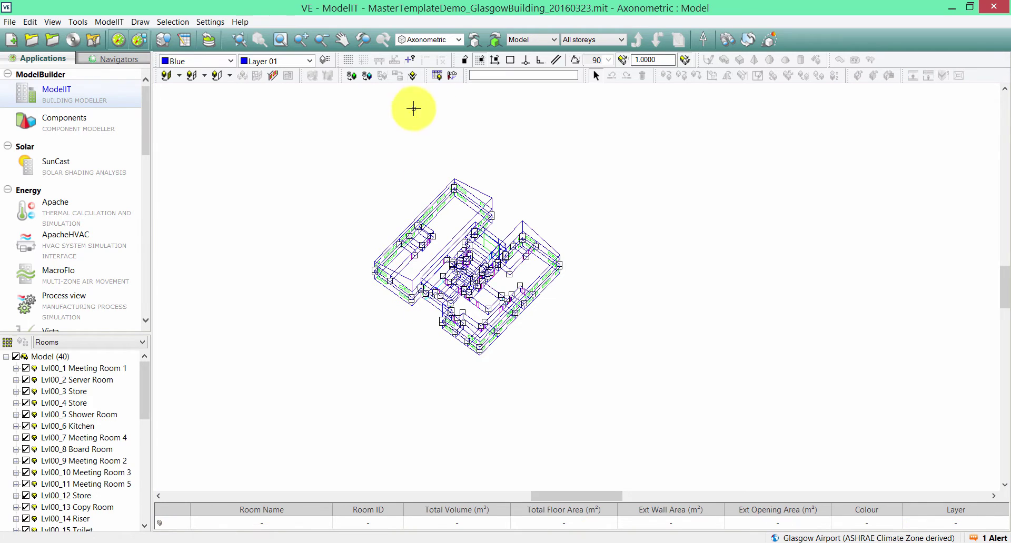
click(181, 38)
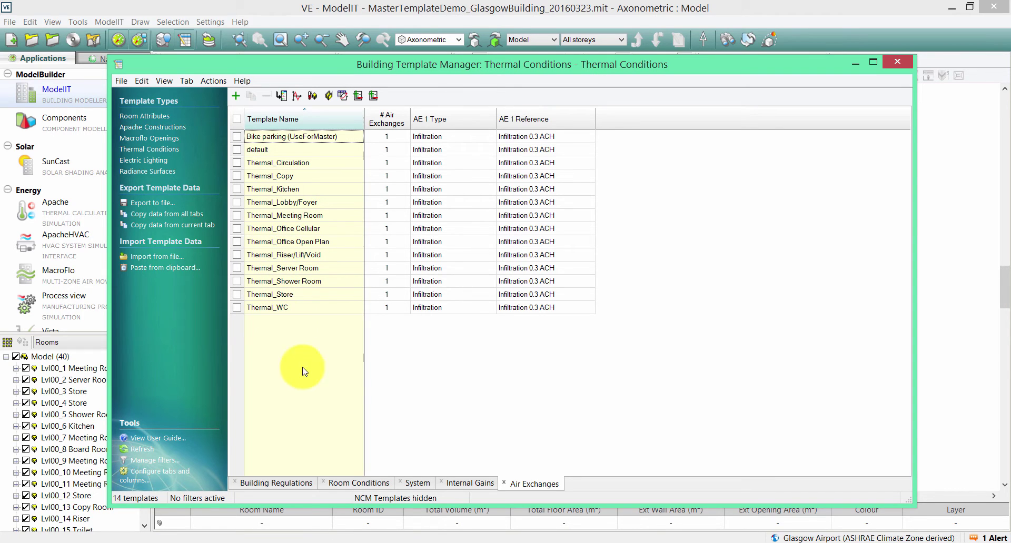
click(292, 484)
click(343, 483)
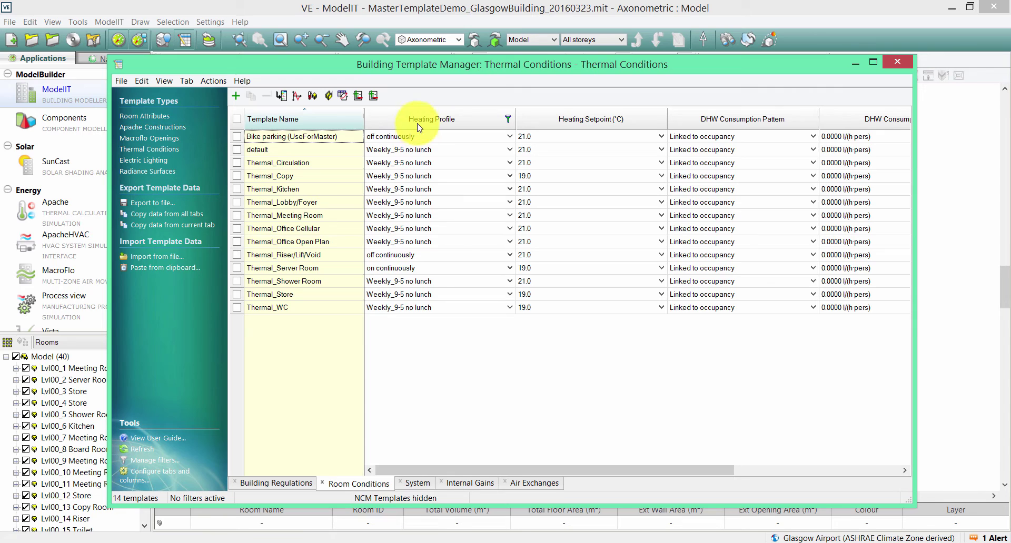
click(458, 484)
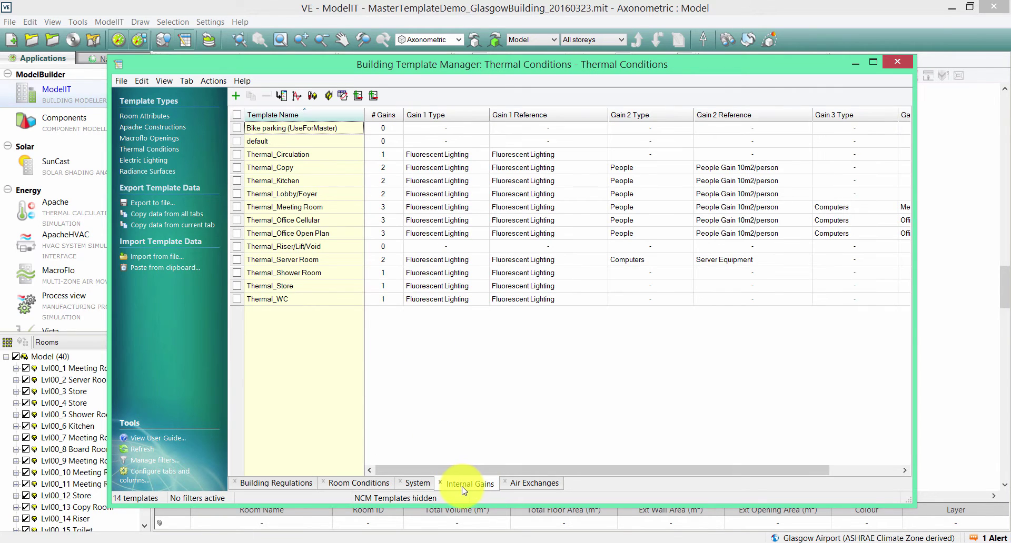
click(531, 488)
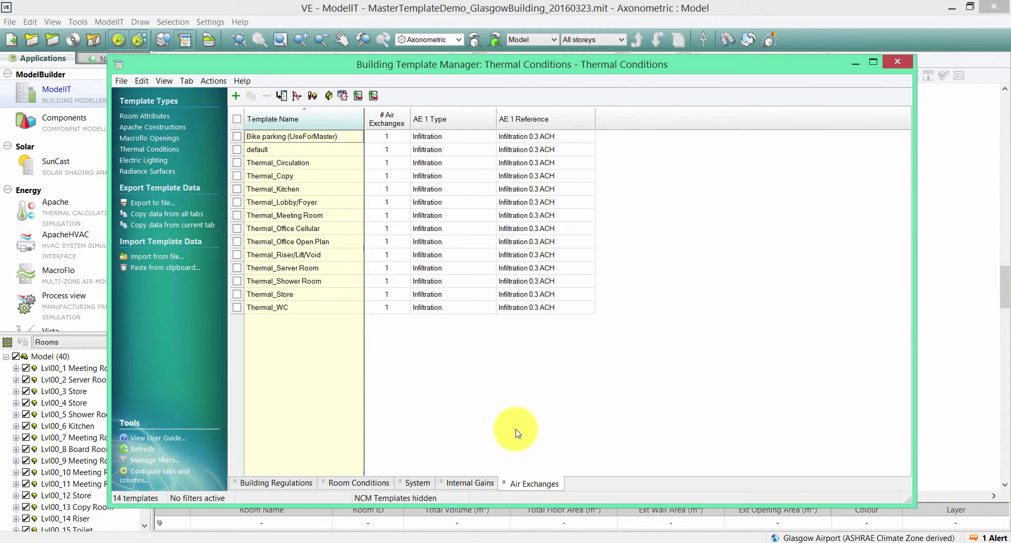
click(897, 62)
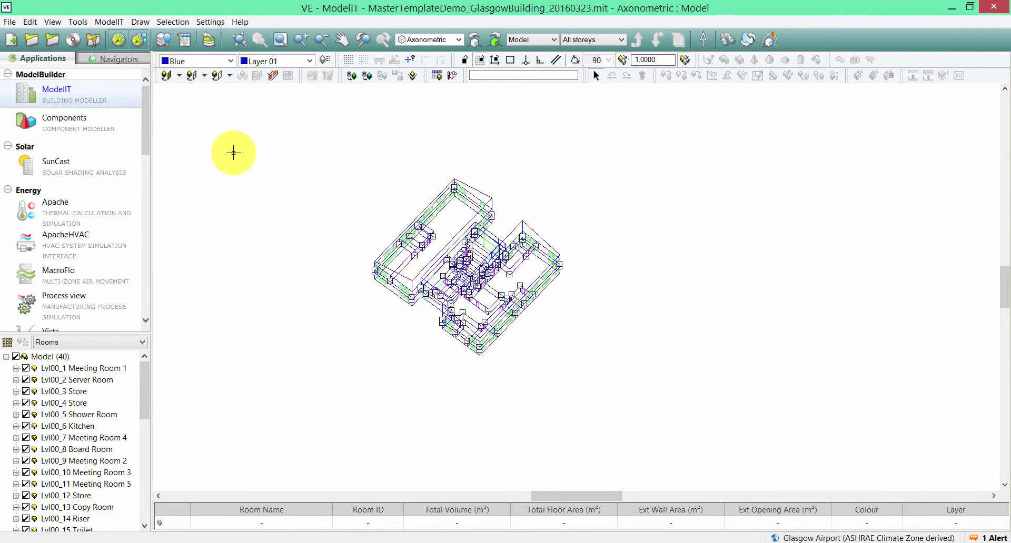
click(113, 205)
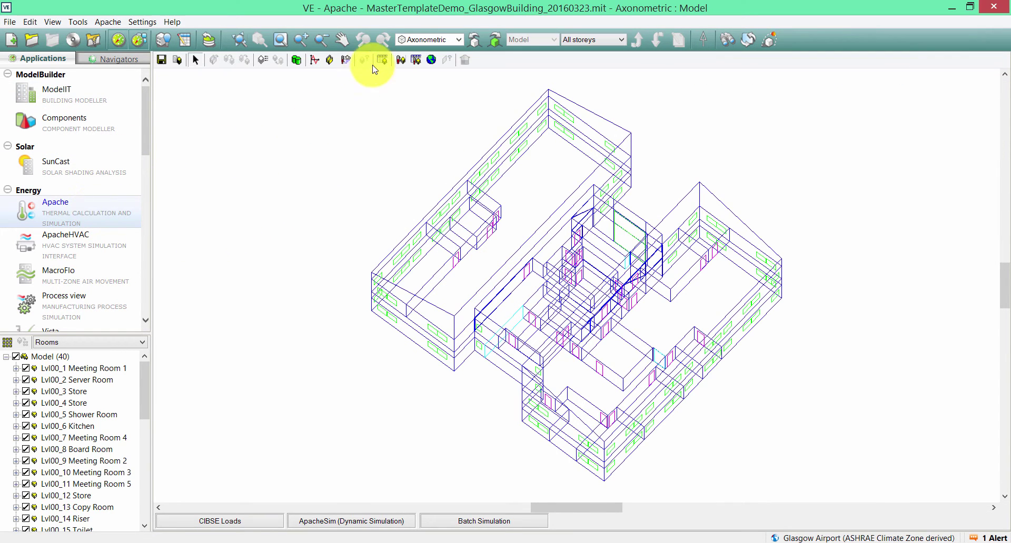
Review the Glasgow model's External Wall, Floor, Roof and Glazed constructions, closing without changes.
scroll(354, 156, down, 1)
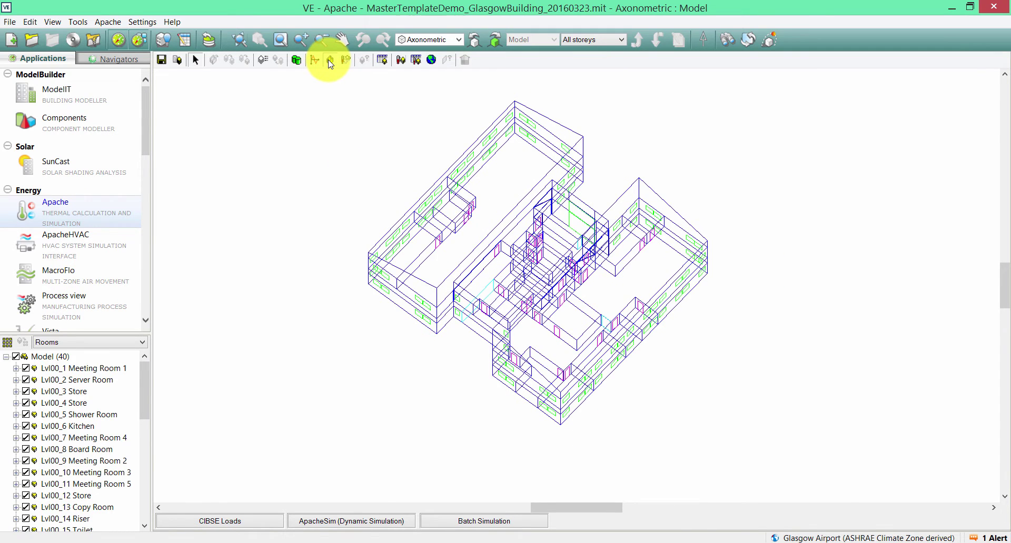
click(330, 59)
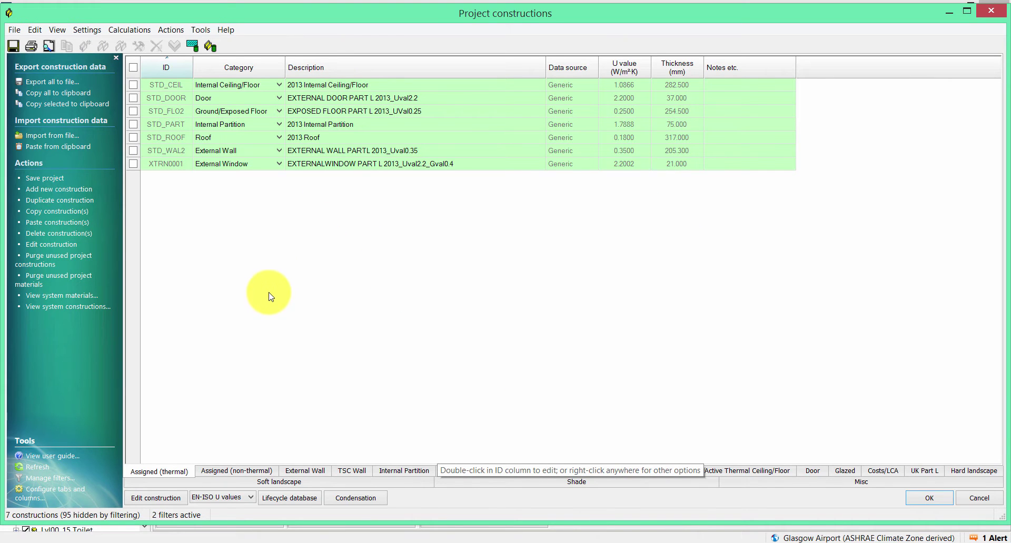
click(321, 474)
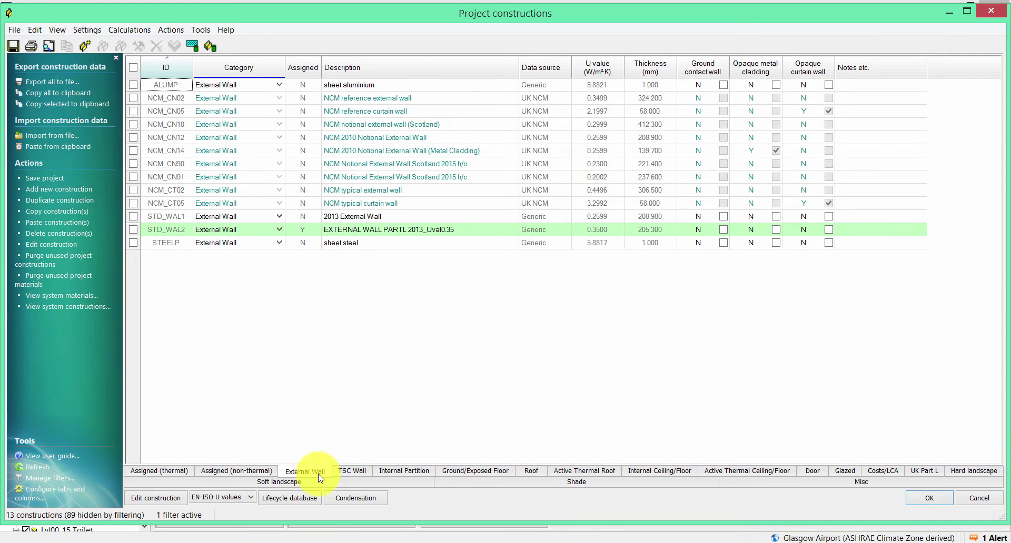
click(463, 474)
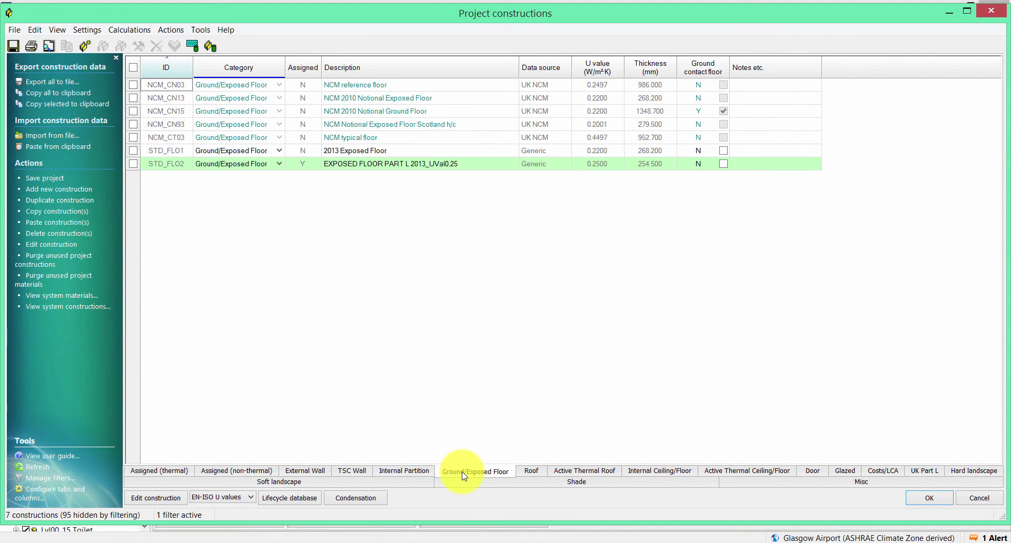
click(530, 472)
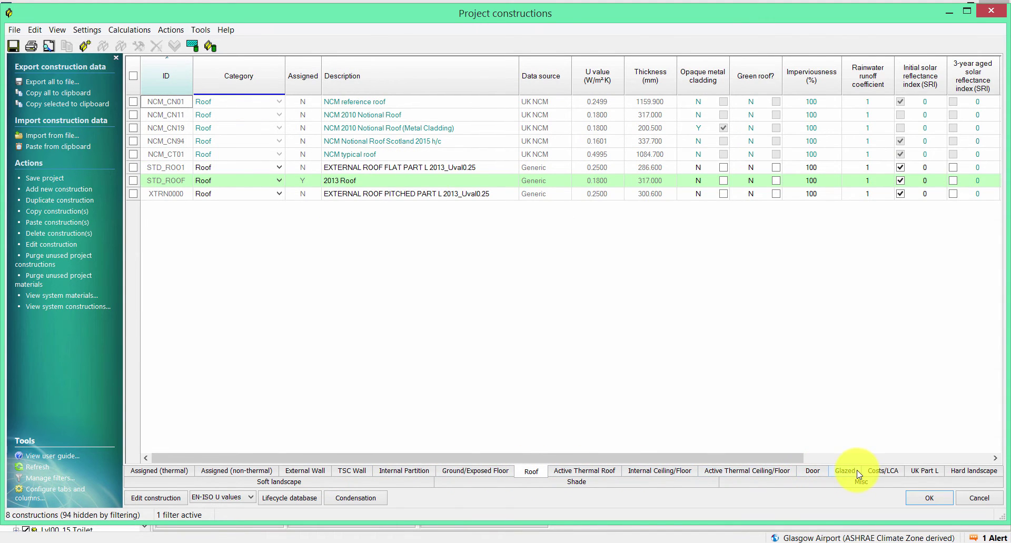
click(846, 471)
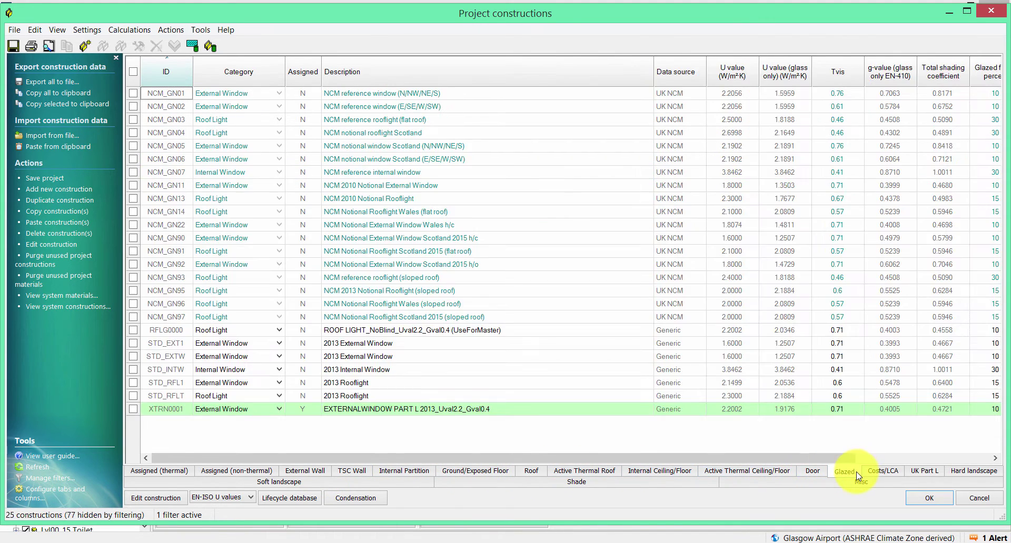
click(978, 498)
drag(397, 265, 342, 247)
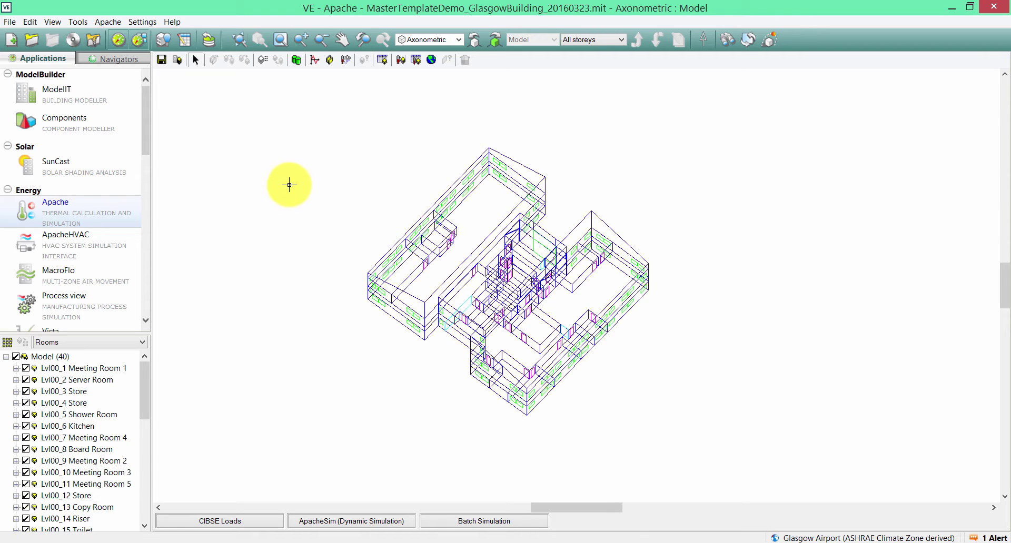
Switch to the London office model window and orbit it slightly.
mouse_move(537, 534)
click(584, 492)
drag(533, 428, 458, 252)
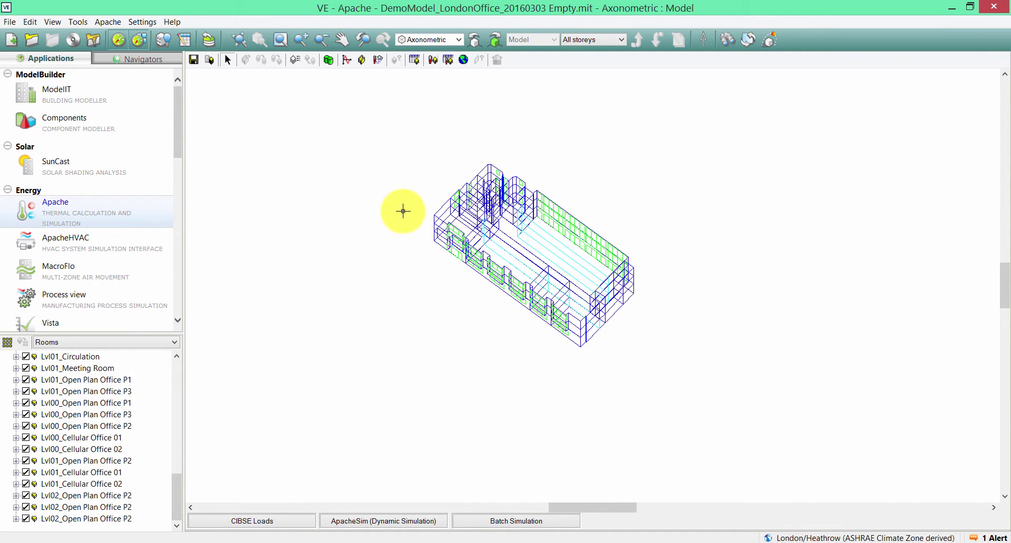
Check the London default template's tabs, confirming zero internal gains and air exchanges.
click(185, 40)
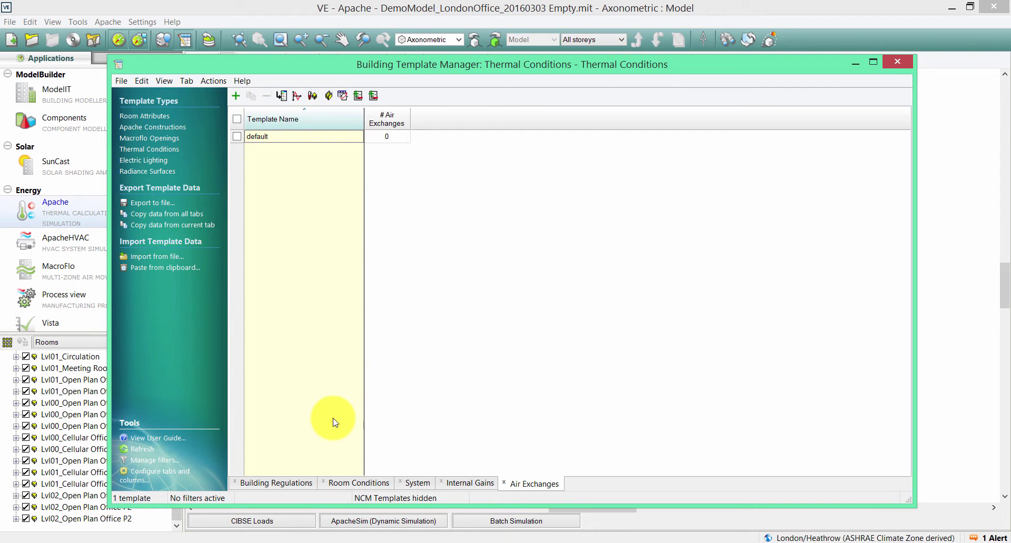
click(294, 483)
click(363, 483)
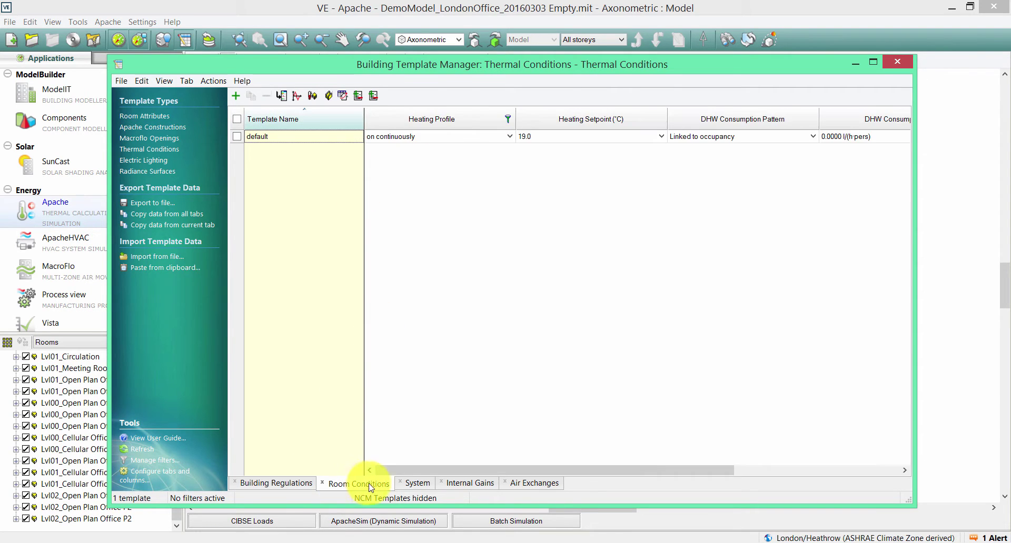
click(418, 483)
click(476, 487)
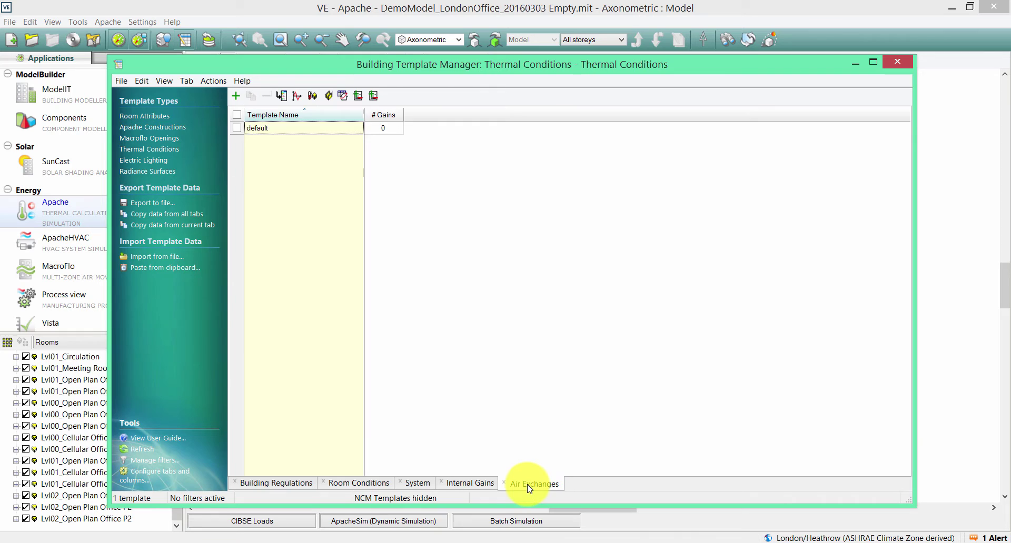
click(528, 483)
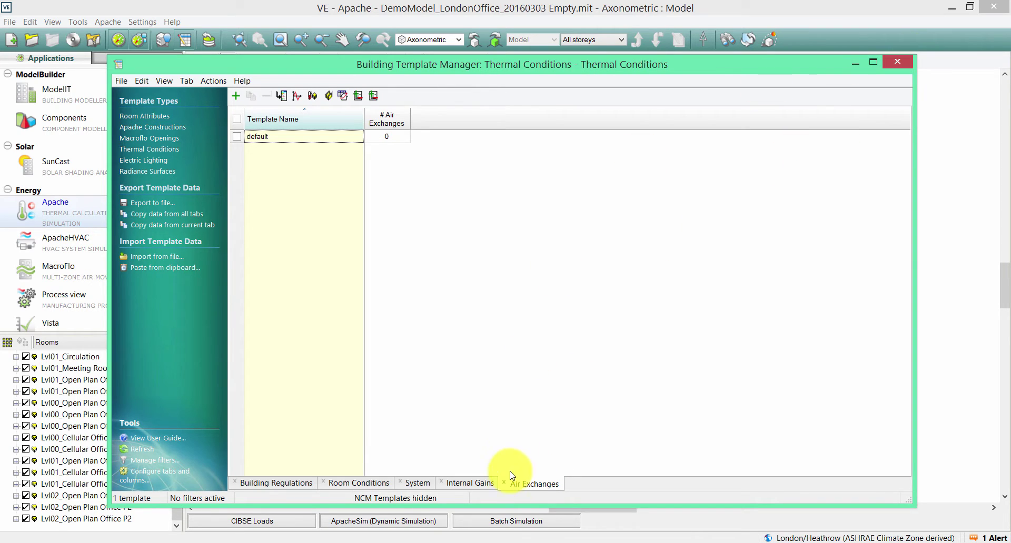
click(474, 483)
click(515, 484)
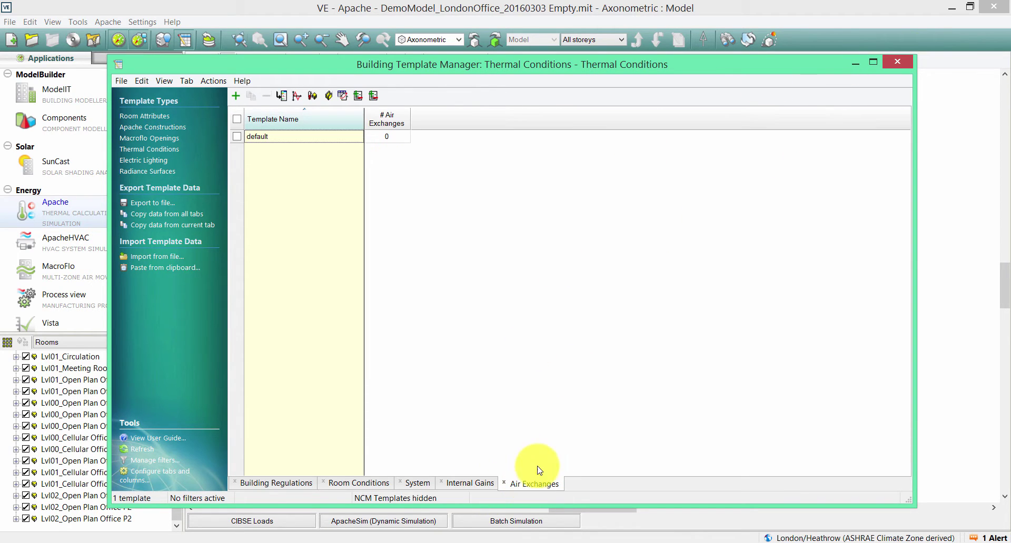
click(898, 62)
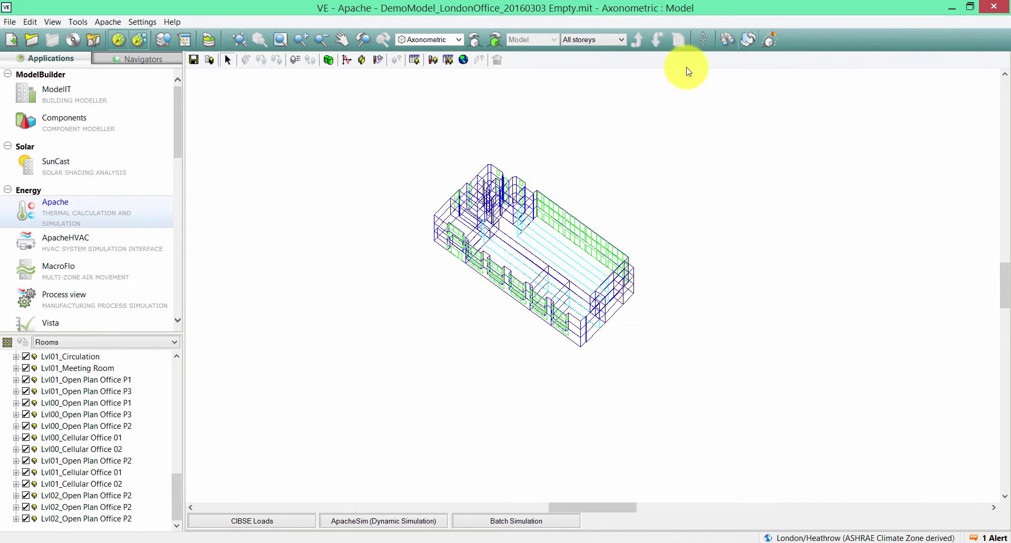
click(363, 61)
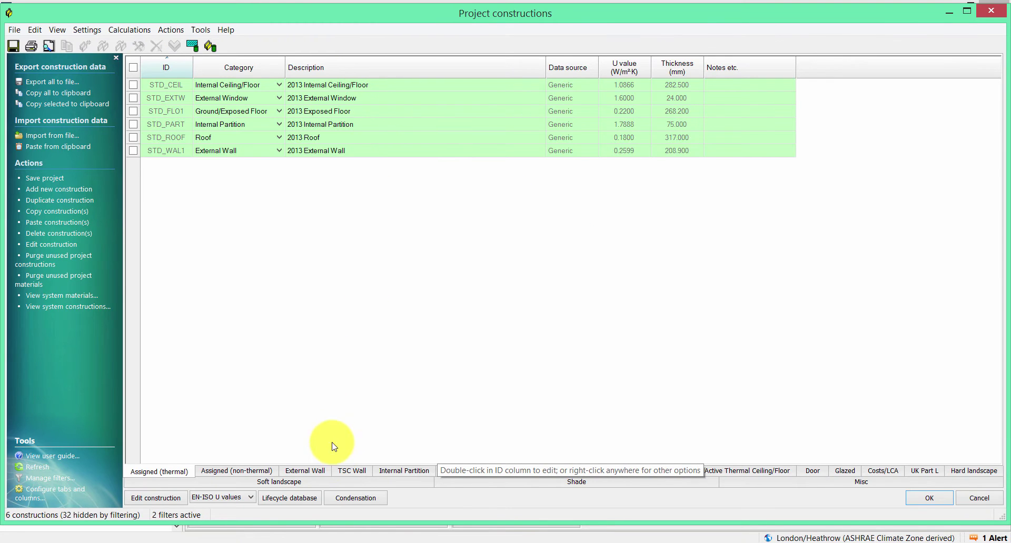
click(319, 472)
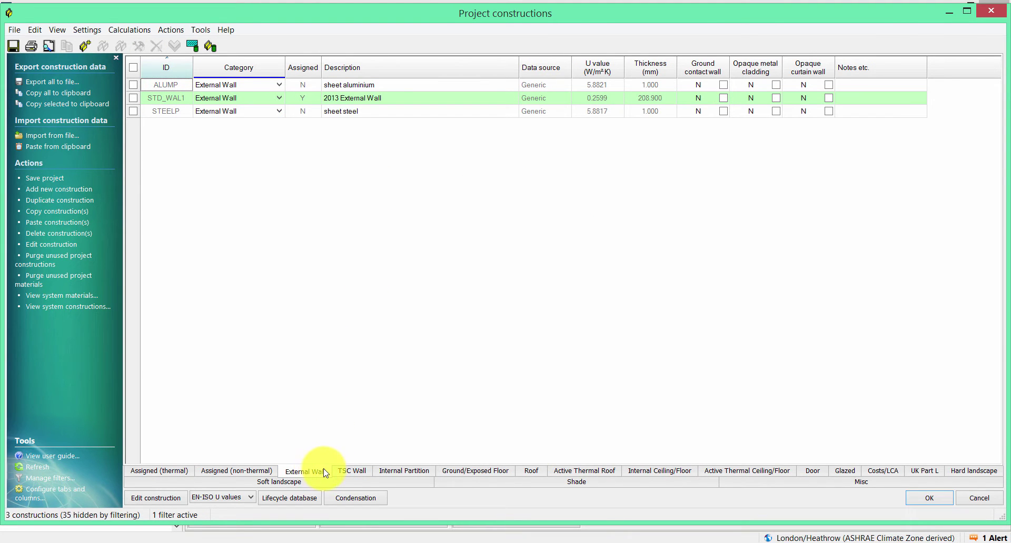
click(527, 471)
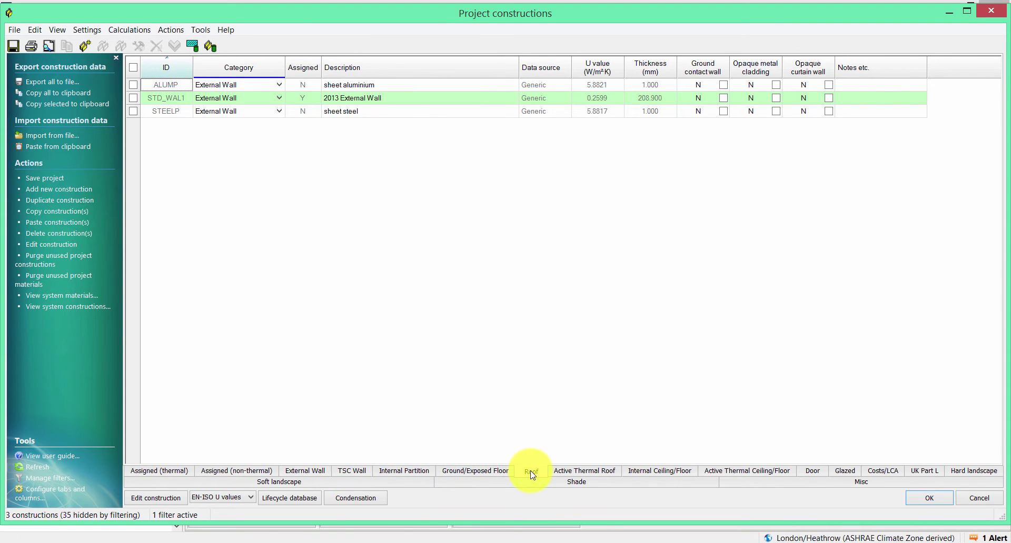
click(407, 471)
click(812, 472)
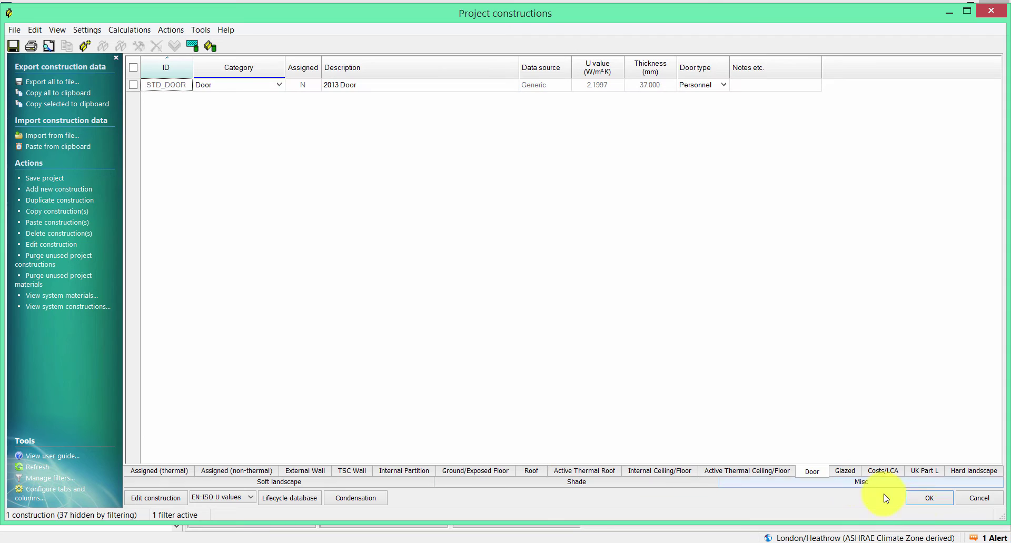
click(979, 498)
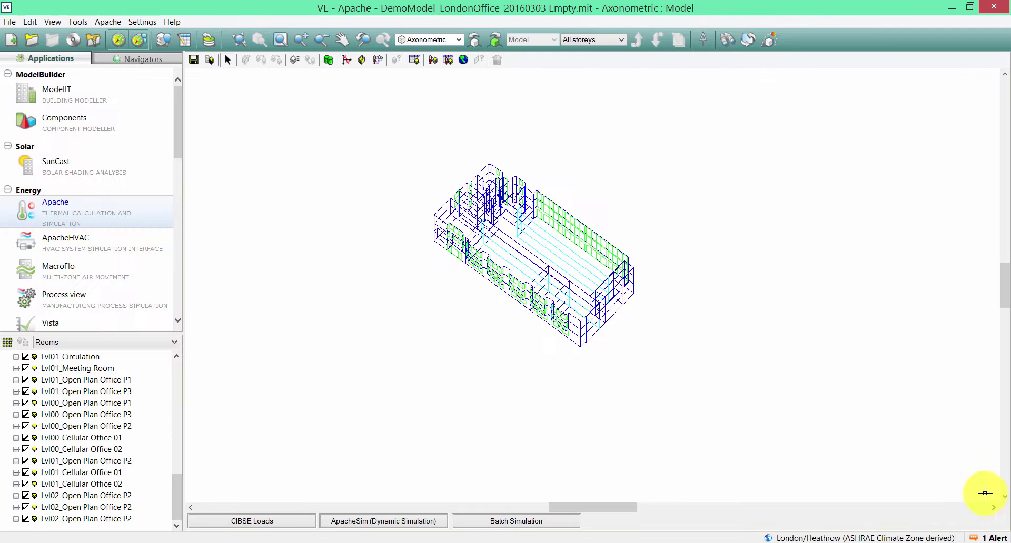
Launch the Master Template Wizard from Tools > Master Templates.
click(81, 23)
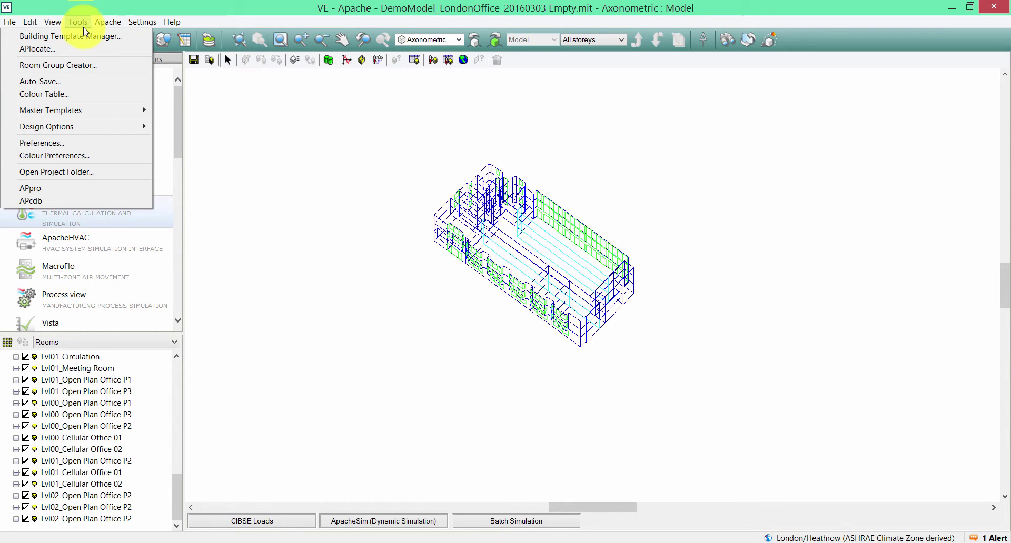
mouse_move(91, 110)
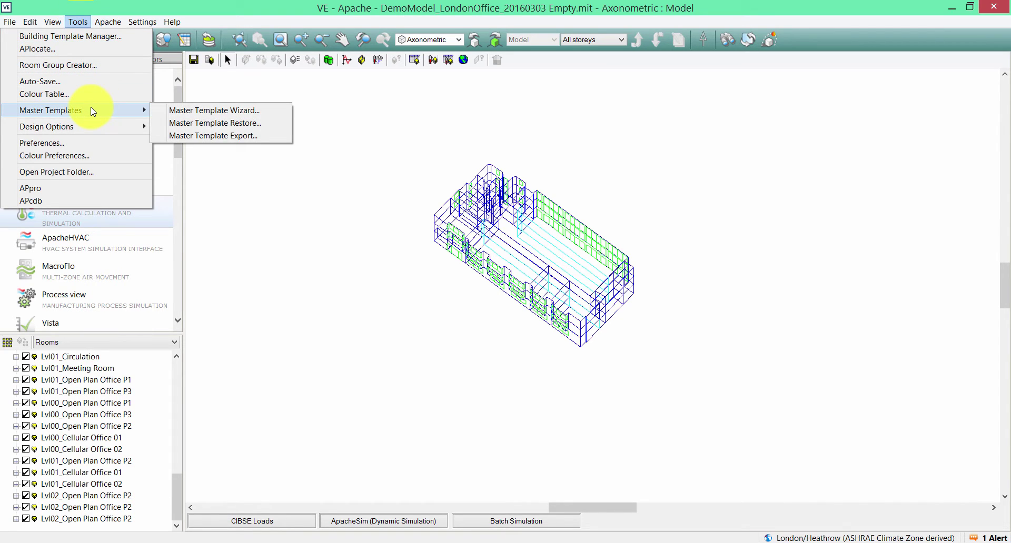
click(236, 114)
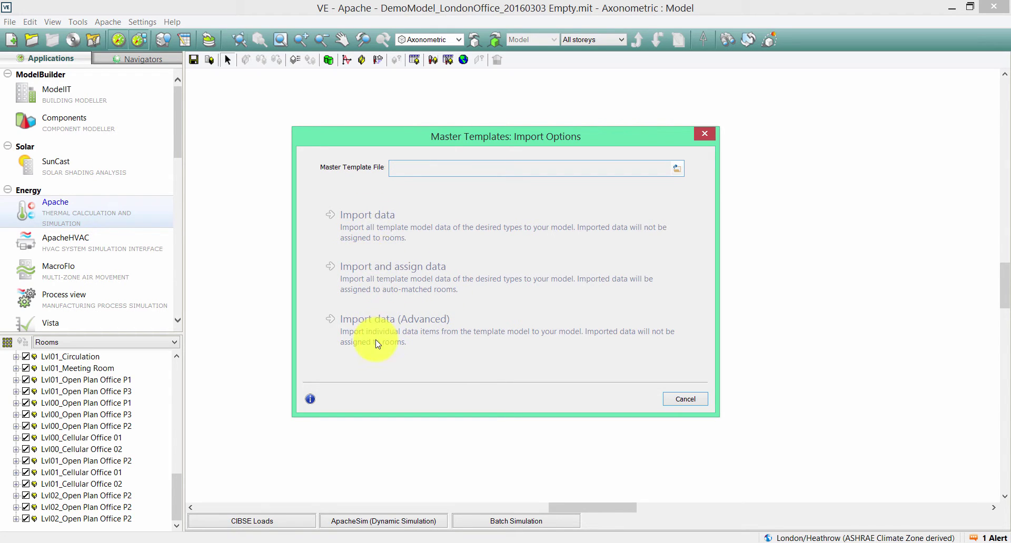
Load MasterTemplateDemo_GlasgowBuilding_20160323.tpl and choose Import data without assigning rooms.
click(676, 168)
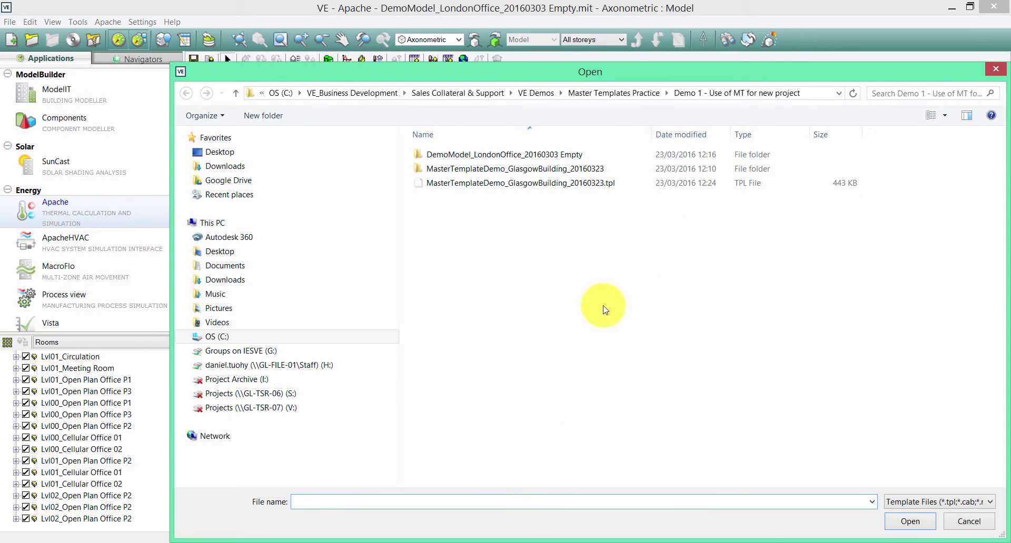
click(610, 189)
click(610, 189)
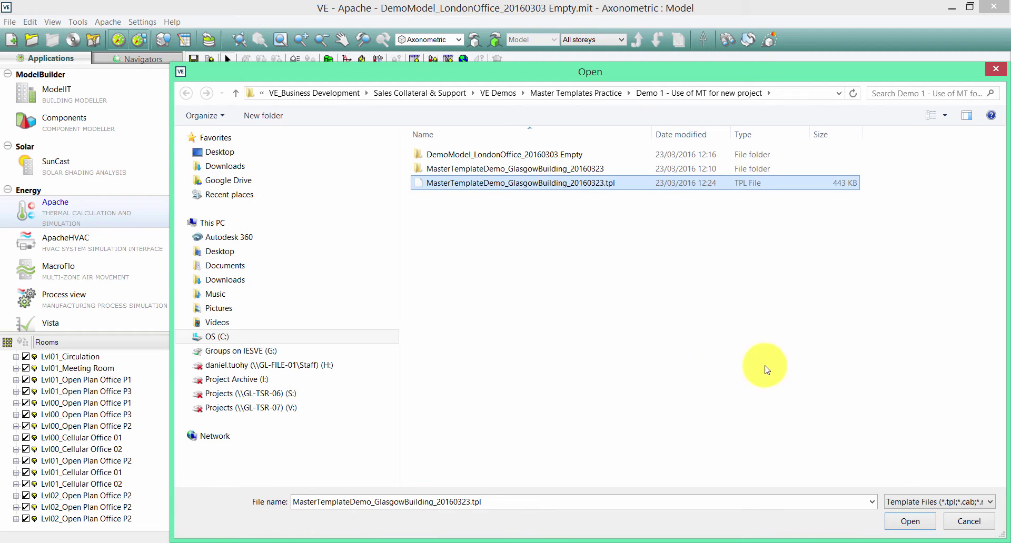
click(907, 521)
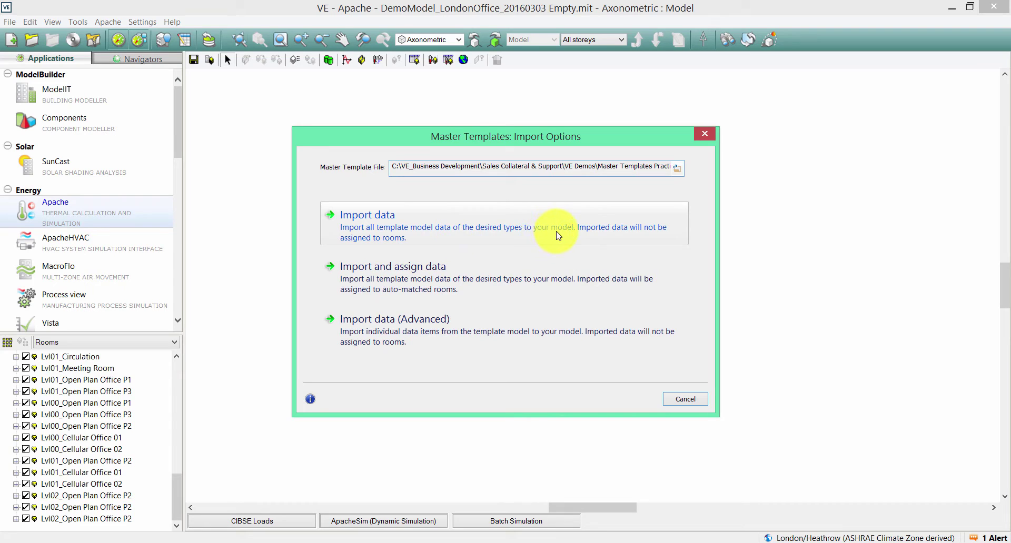
click(469, 234)
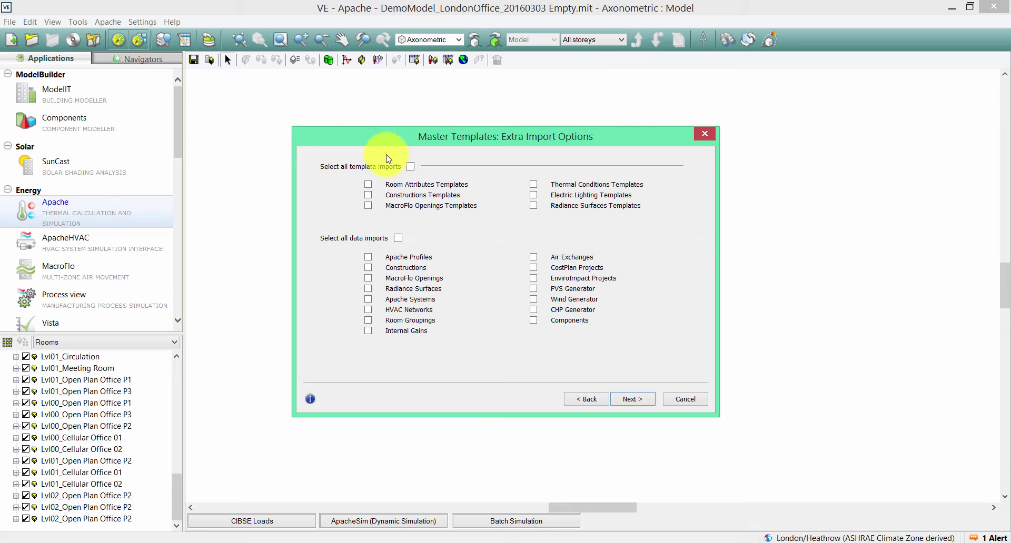
Select only Thermal Conditions, Constructions templates, Internal Gains, Apache Profiles and Air Exchanges for import.
click(410, 167)
click(533, 185)
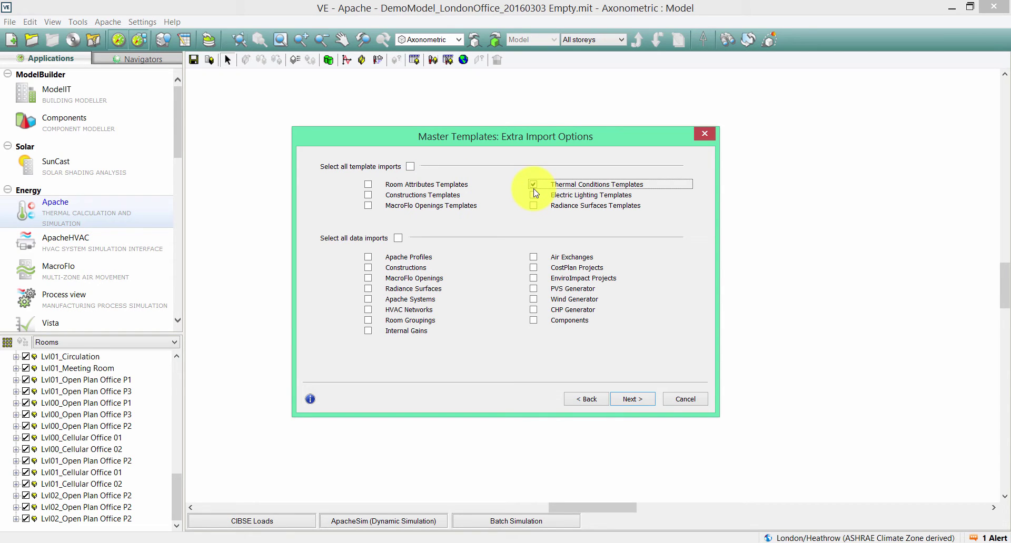
click(370, 197)
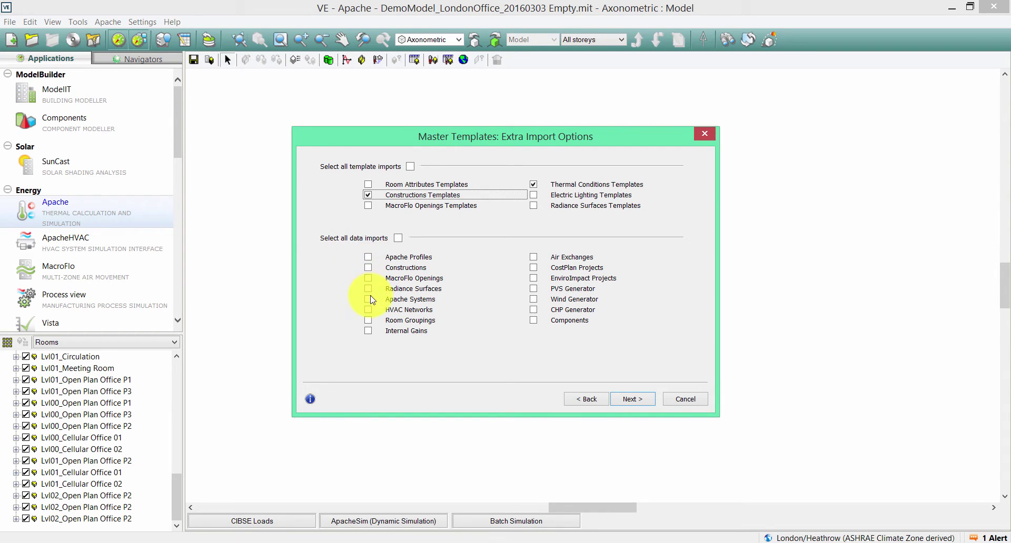
click(368, 331)
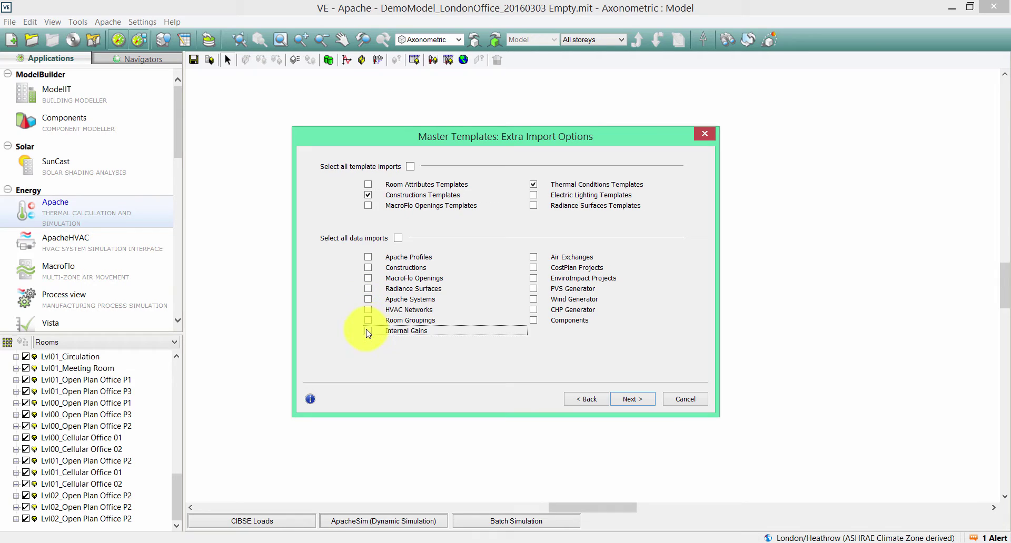
click(368, 258)
click(534, 258)
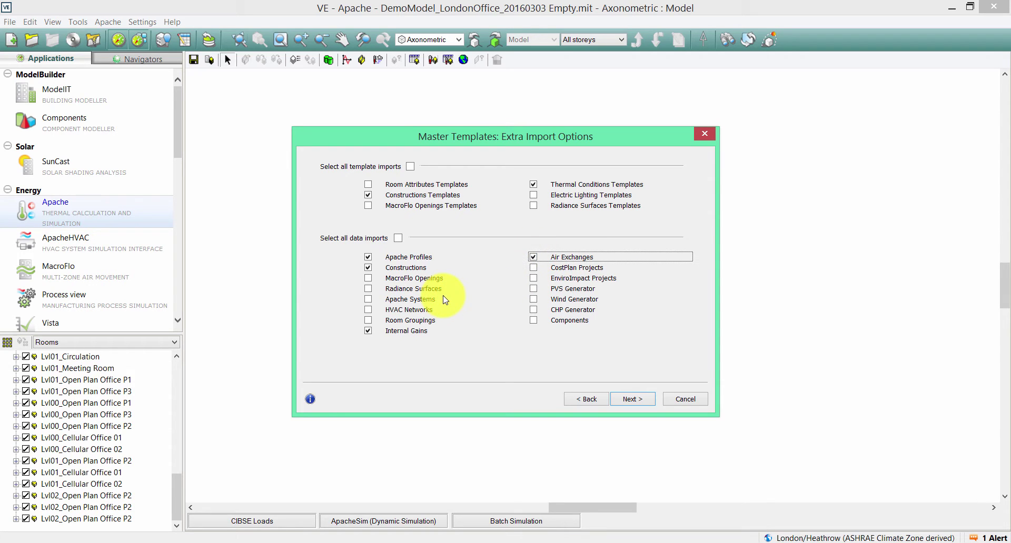
Run the import through to Finish and verify the template manager now lists 15 templates.
click(630, 400)
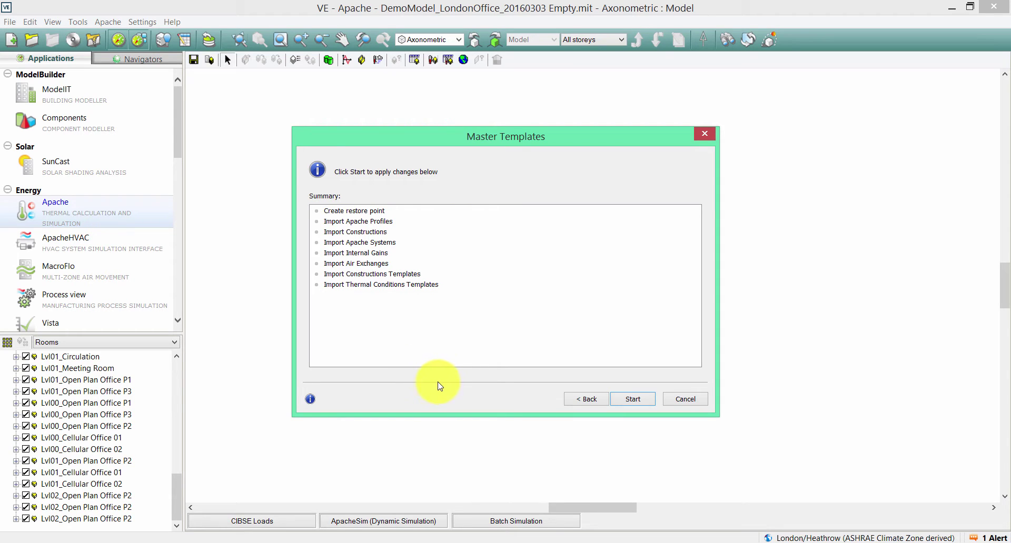
click(636, 401)
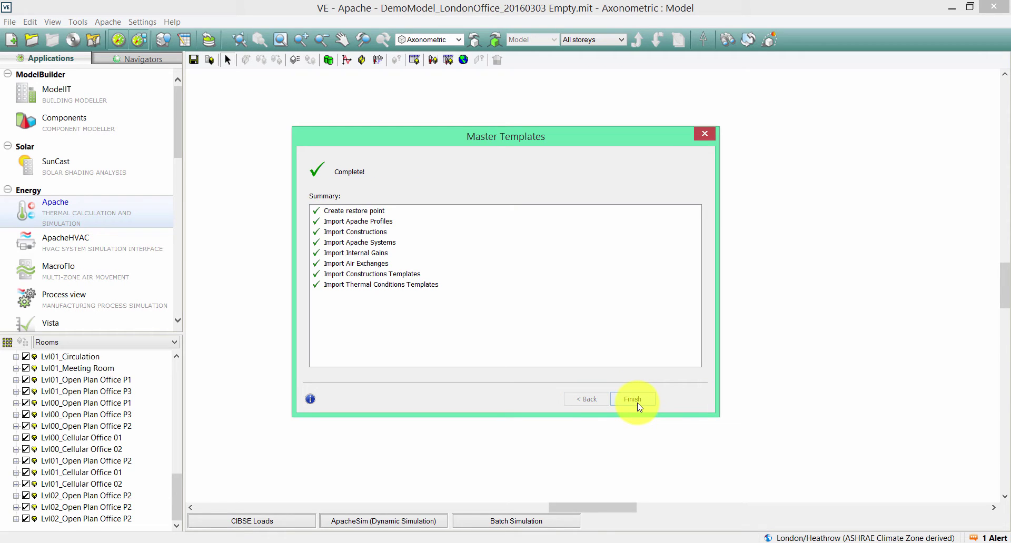
click(634, 399)
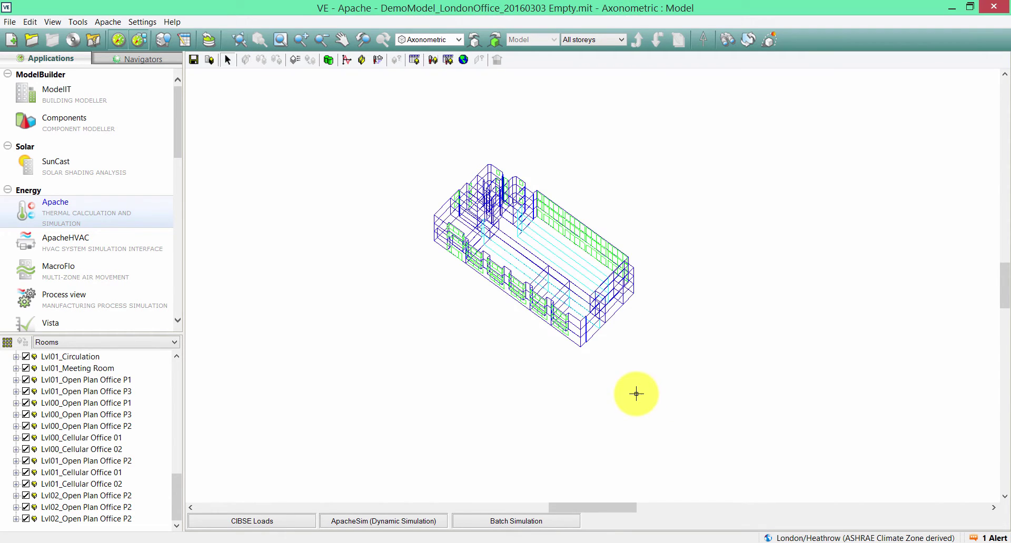
click(186, 38)
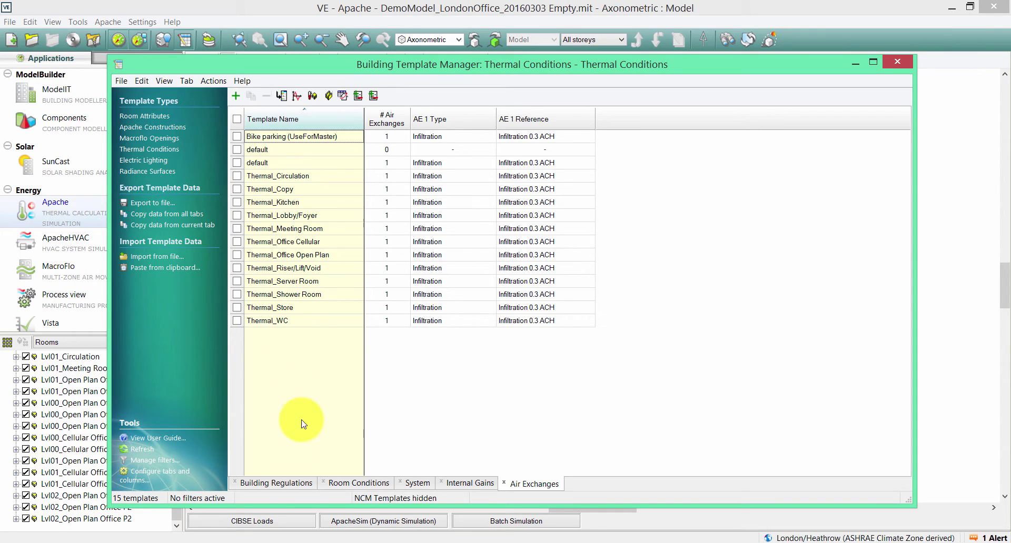
Review the imported templates' building regulations and room conditions settings.
click(295, 484)
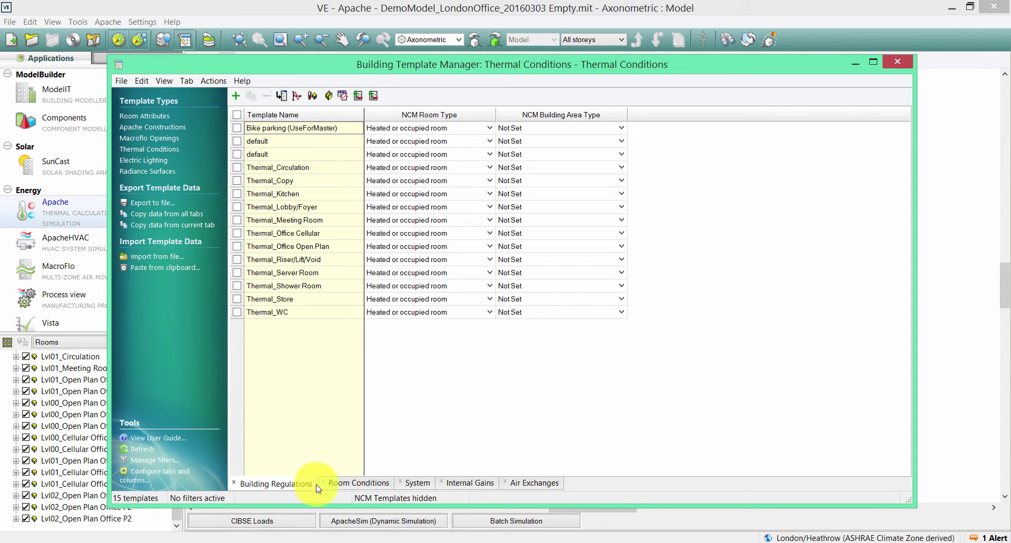
click(351, 488)
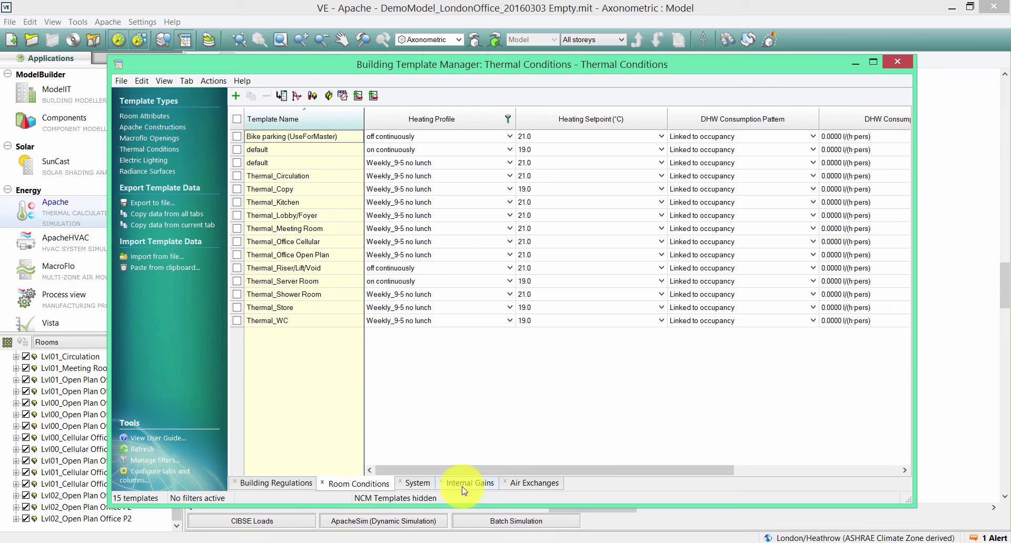
click(897, 61)
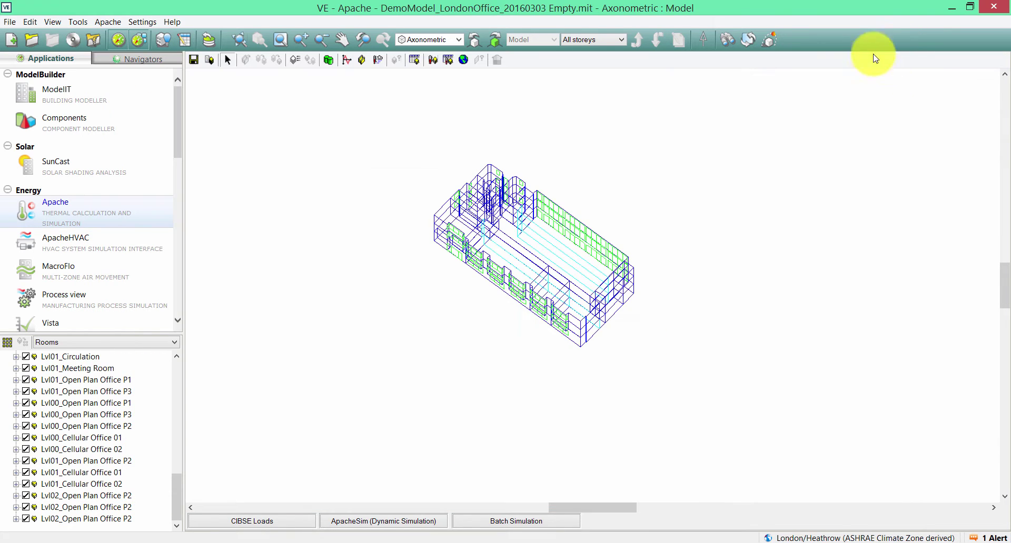
Browse the imported external wall, glazed and door constructions in the project constructions list.
click(361, 59)
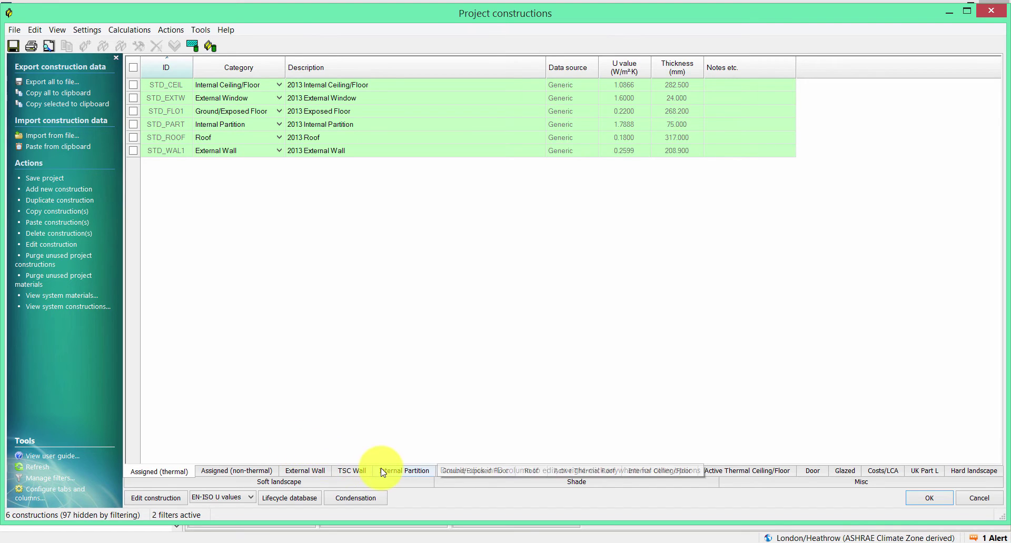
click(304, 470)
mouse_move(240, 78)
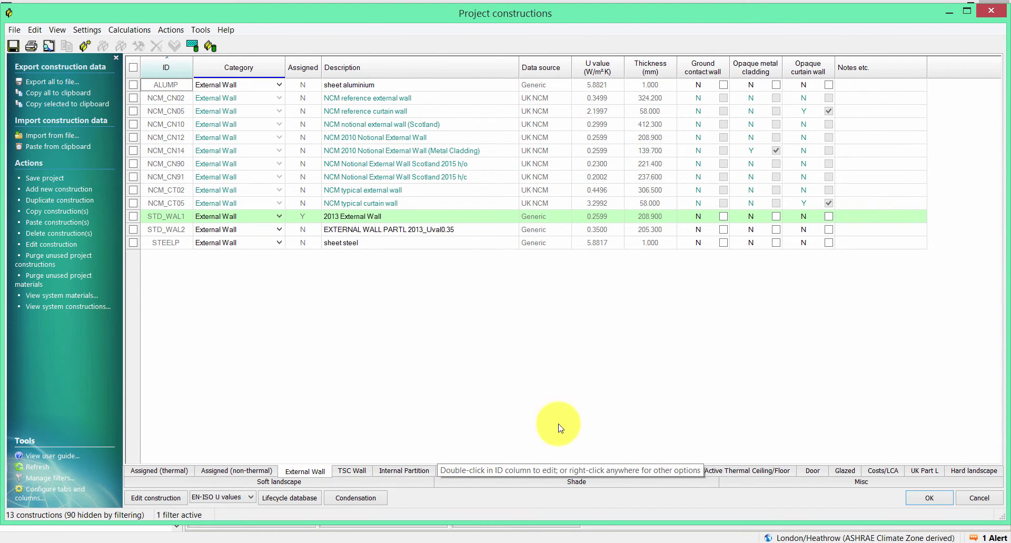
click(844, 474)
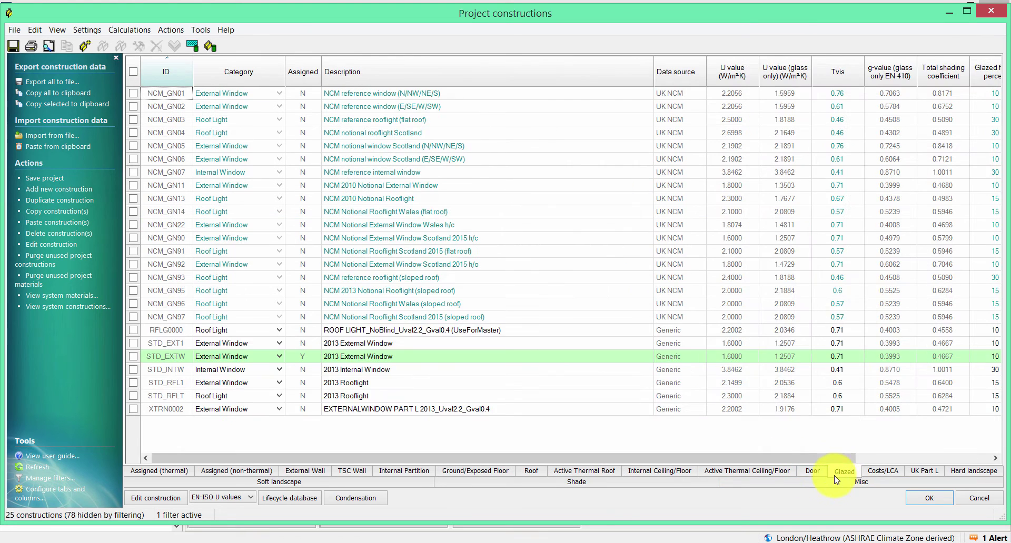
click(815, 474)
click(915, 499)
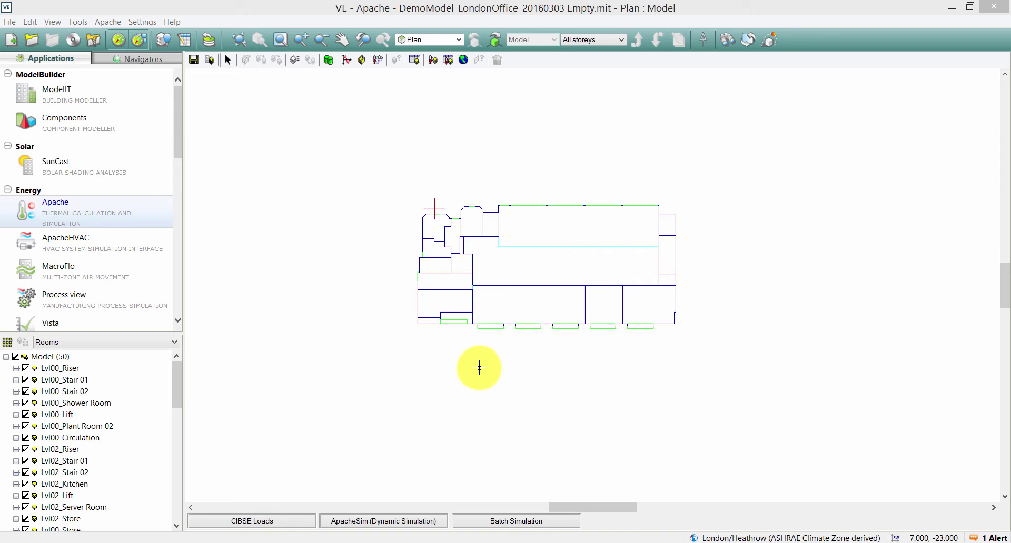
Reopen the London office .mit project from its project folder.
click(10, 21)
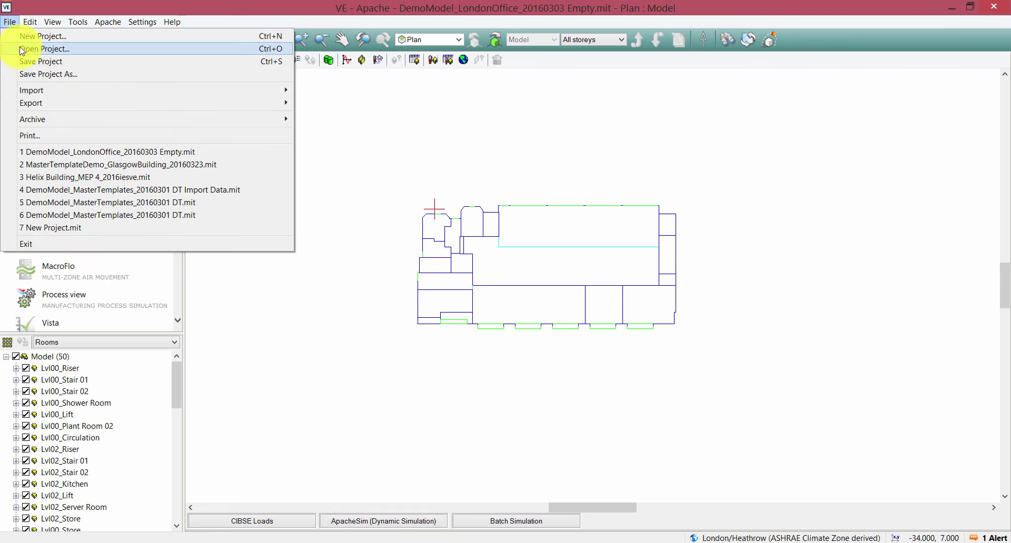
click(37, 49)
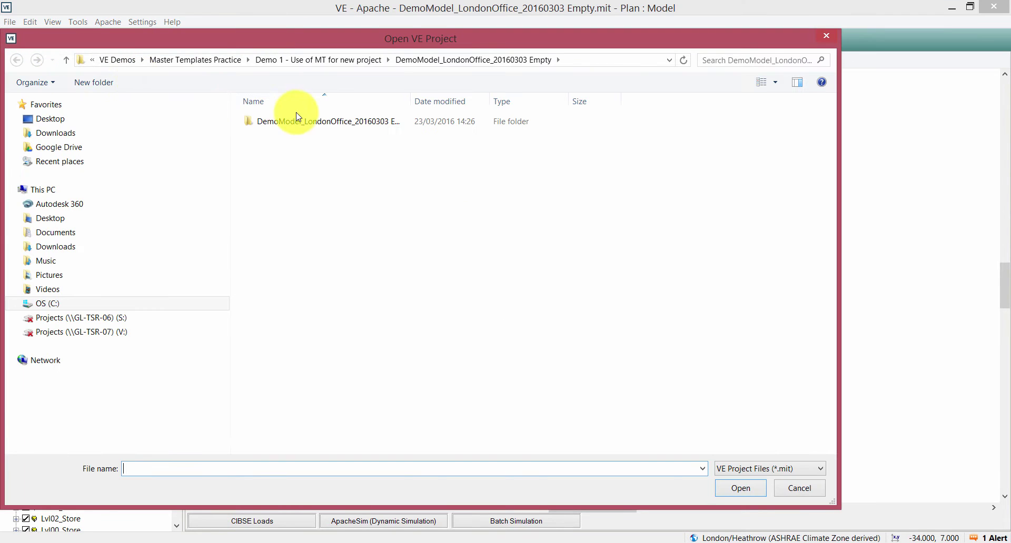
double_click(318, 126)
click(338, 305)
click(740, 488)
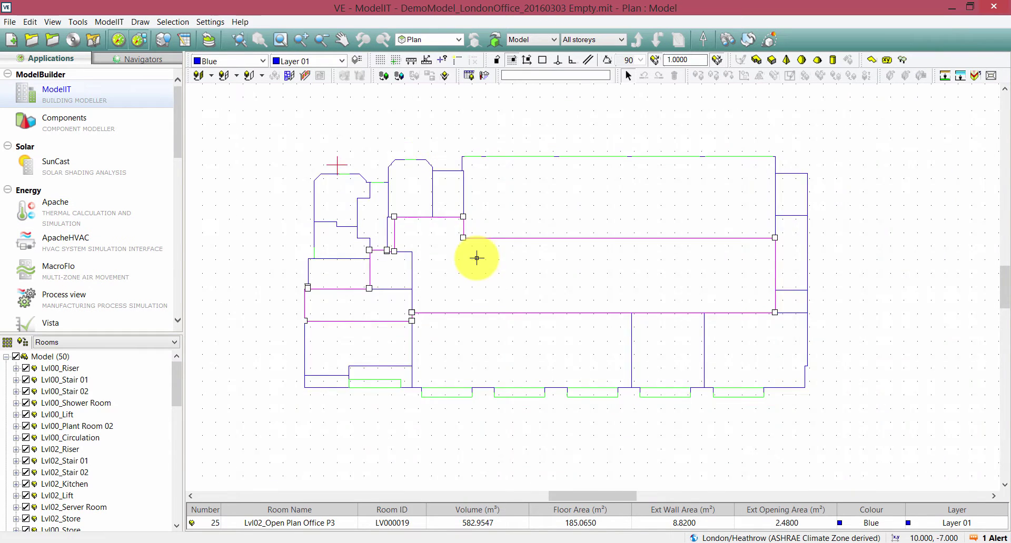
Confirm the Building Template Manager holds only the default room conditions and system template.
click(184, 40)
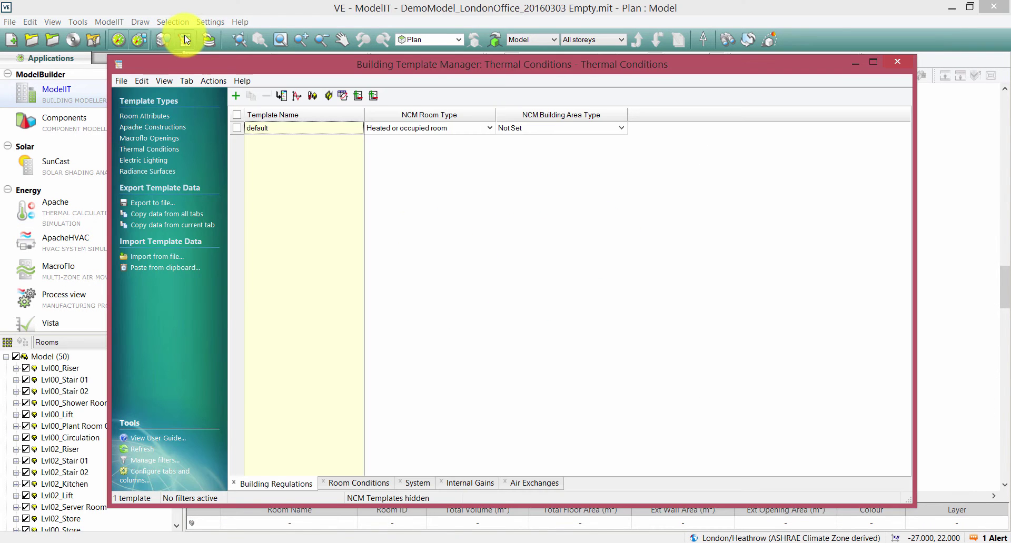
click(359, 482)
click(417, 483)
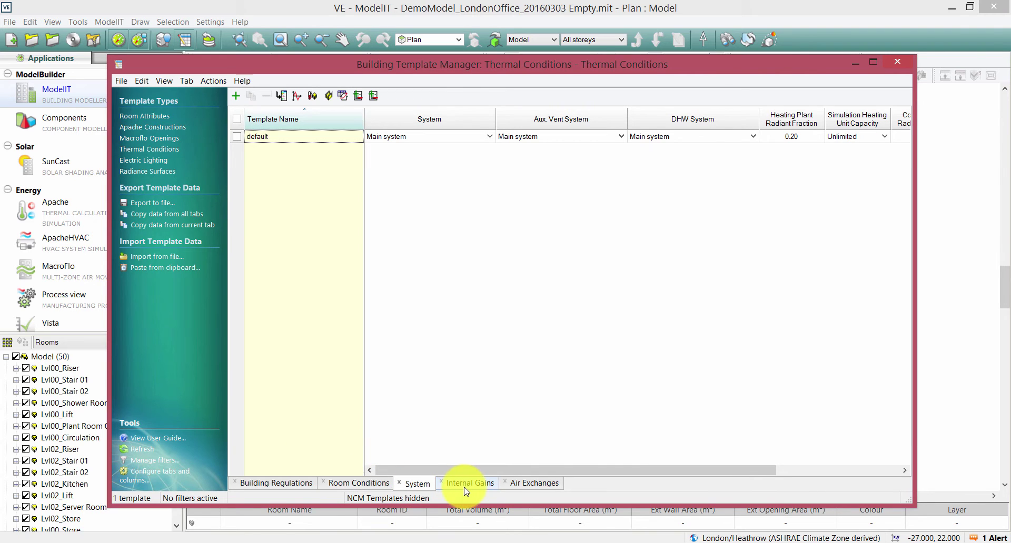
click(897, 62)
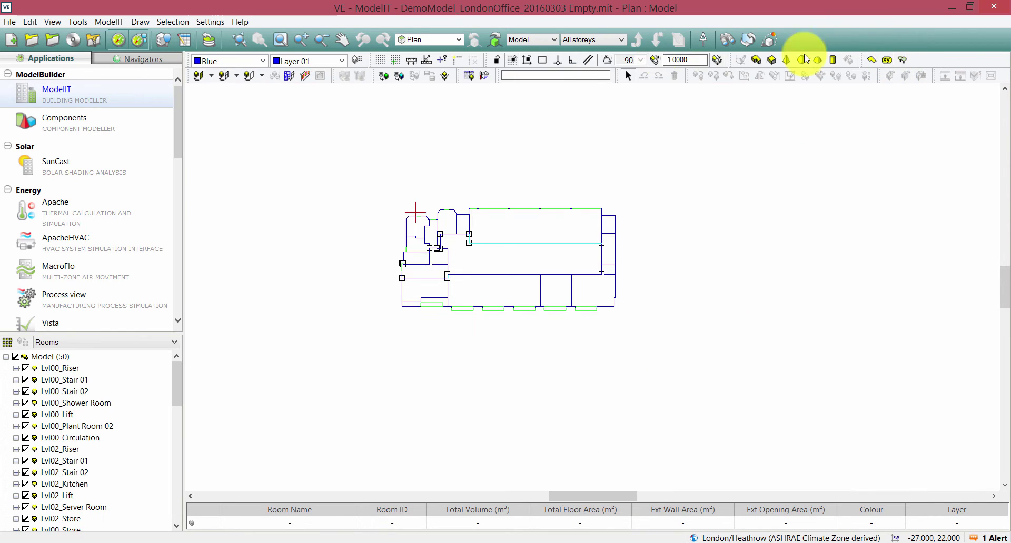
In Apache, box-select all 50 London office rooms and show their Tabular Room Data.
click(81, 210)
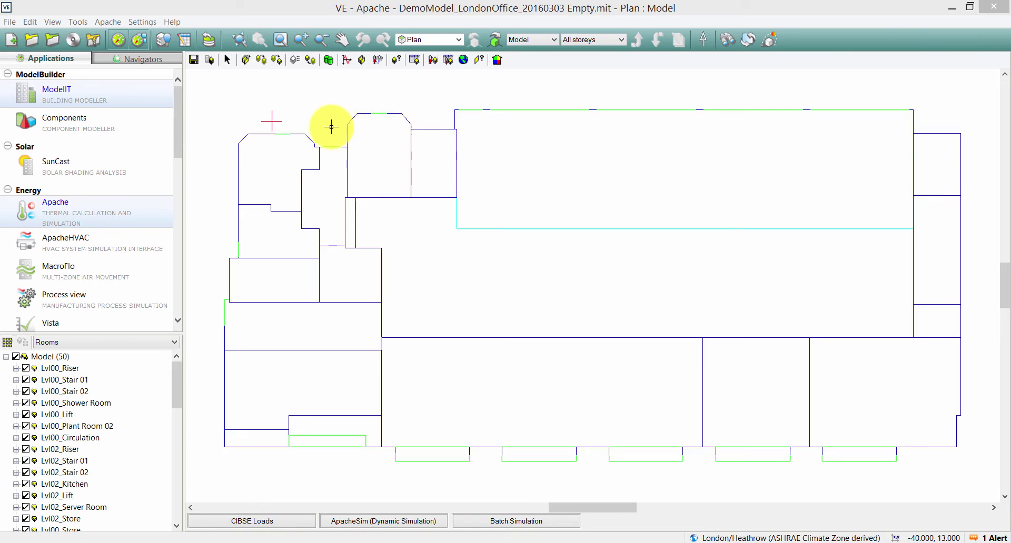
scroll(427, 167, down, 3)
drag(315, 123, 648, 332)
click(415, 60)
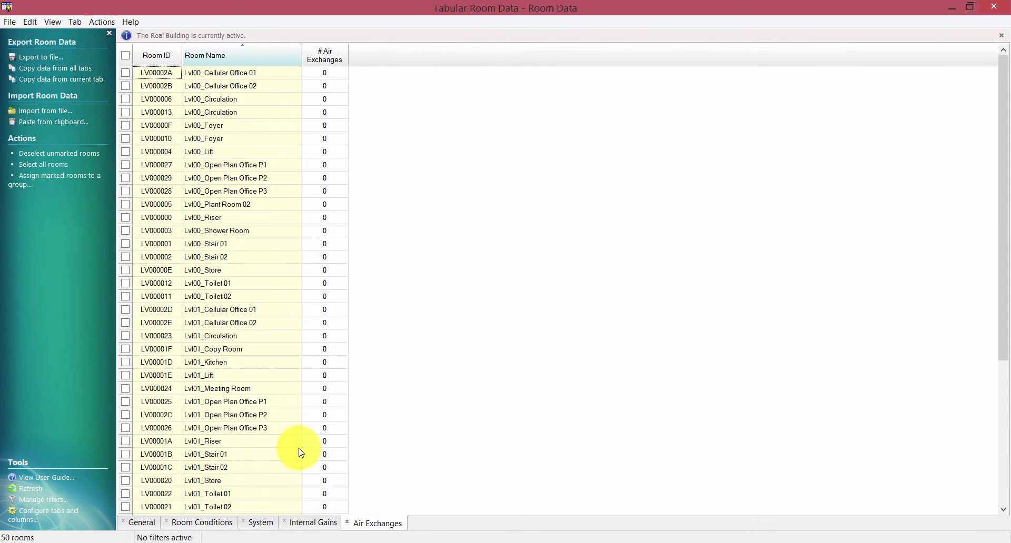
Review the rooms' room conditions and general template data in Tabular Room Data.
click(202, 523)
click(141, 523)
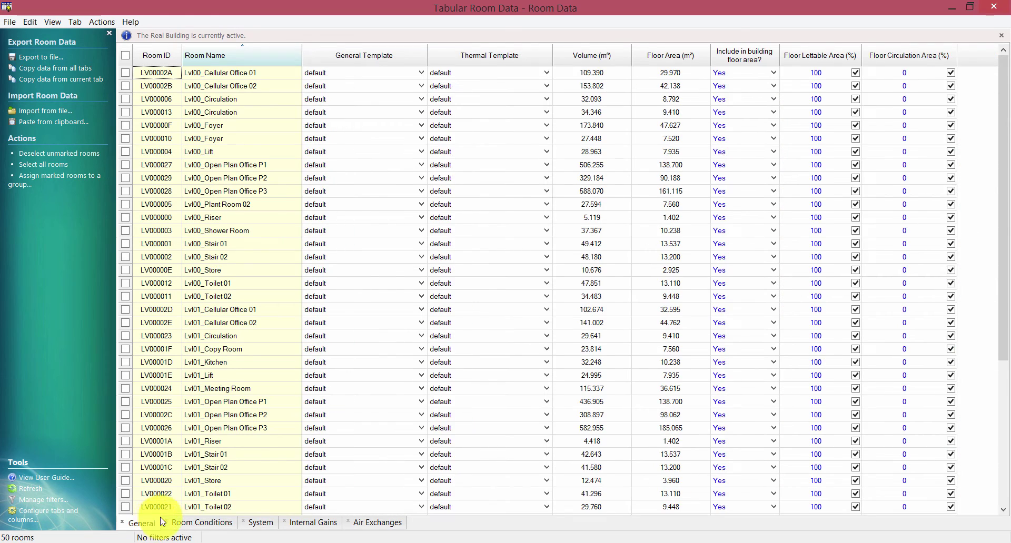
click(993, 7)
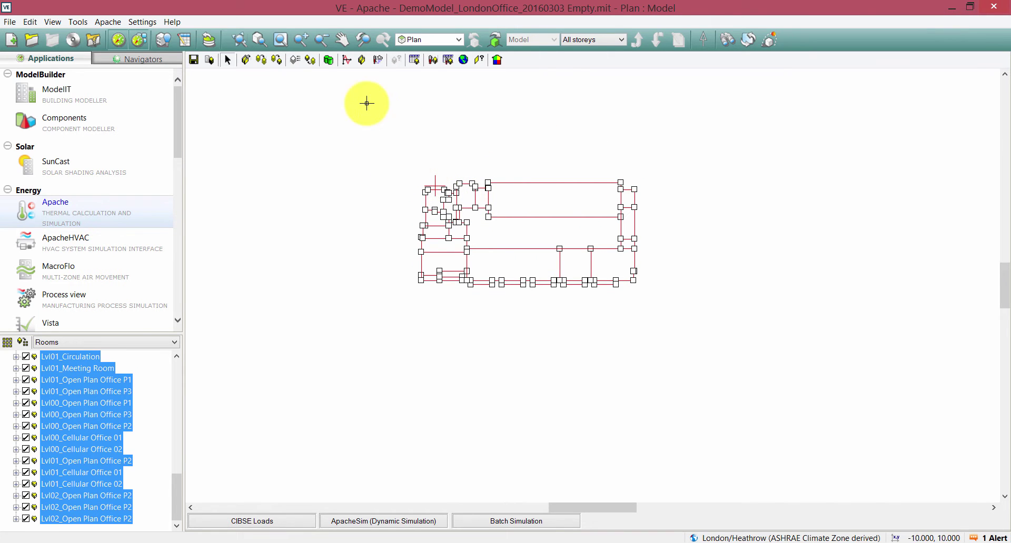
Check the London model's generic 2013 internal partition and floor constructions, closing without changes.
click(361, 62)
click(403, 471)
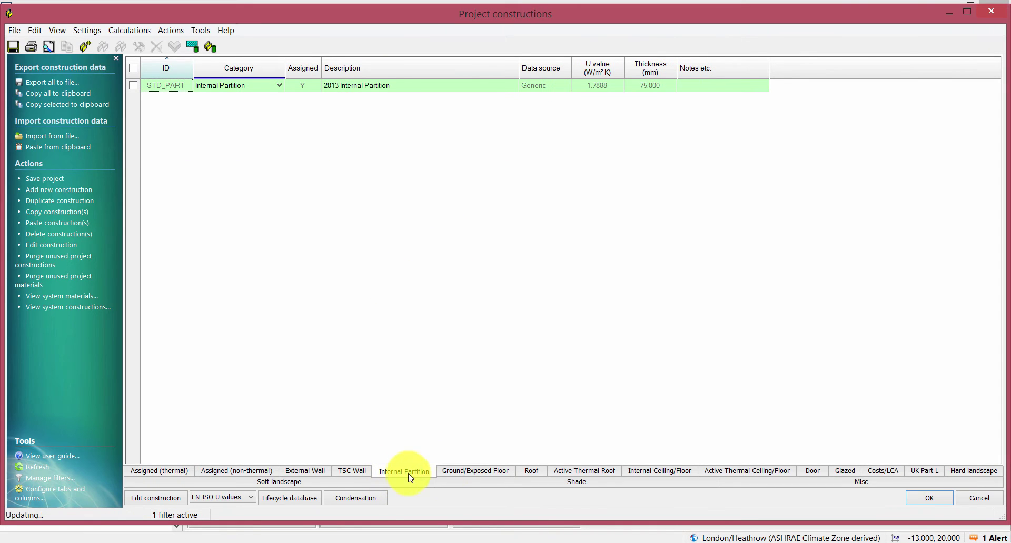
click(513, 471)
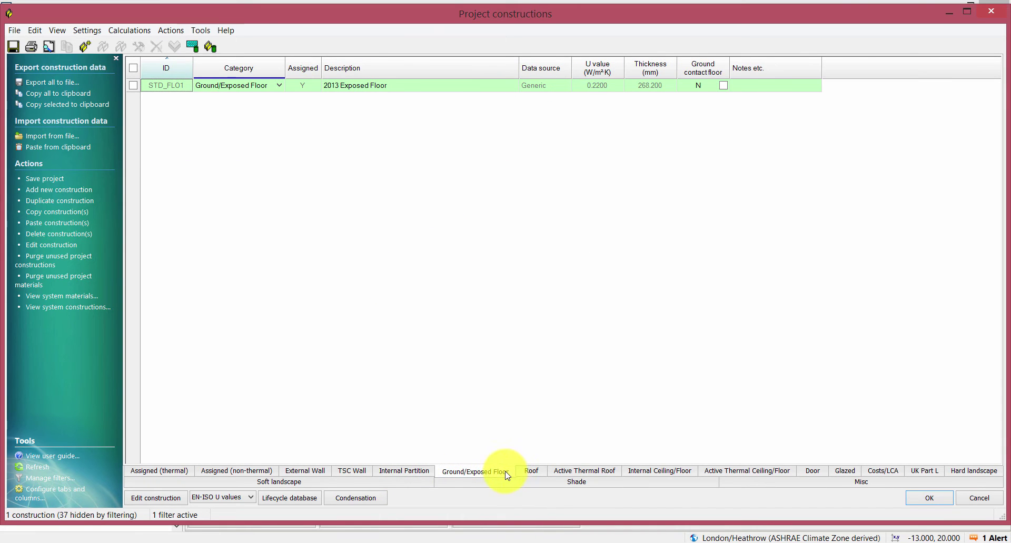
click(974, 498)
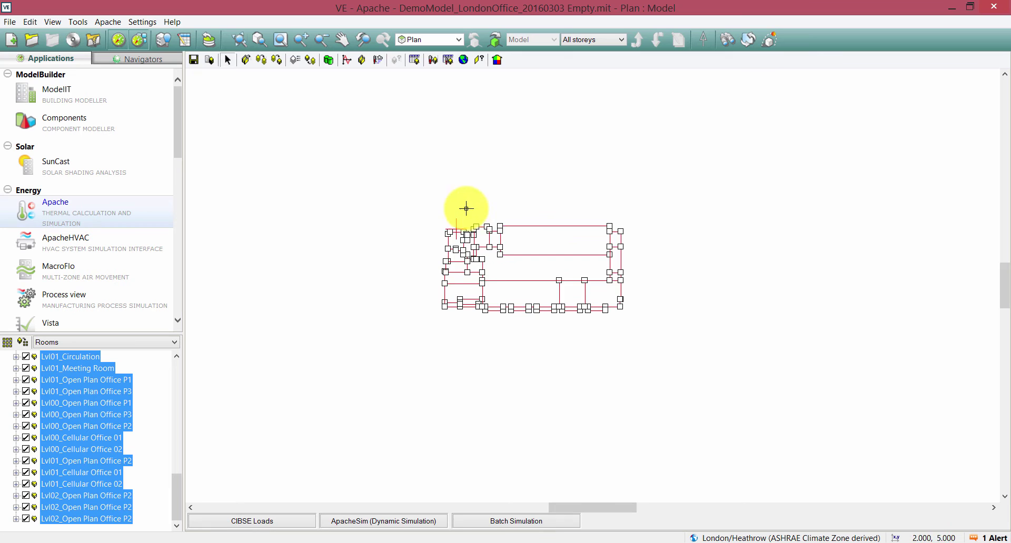
Switch the model view to Axonometric.
click(421, 39)
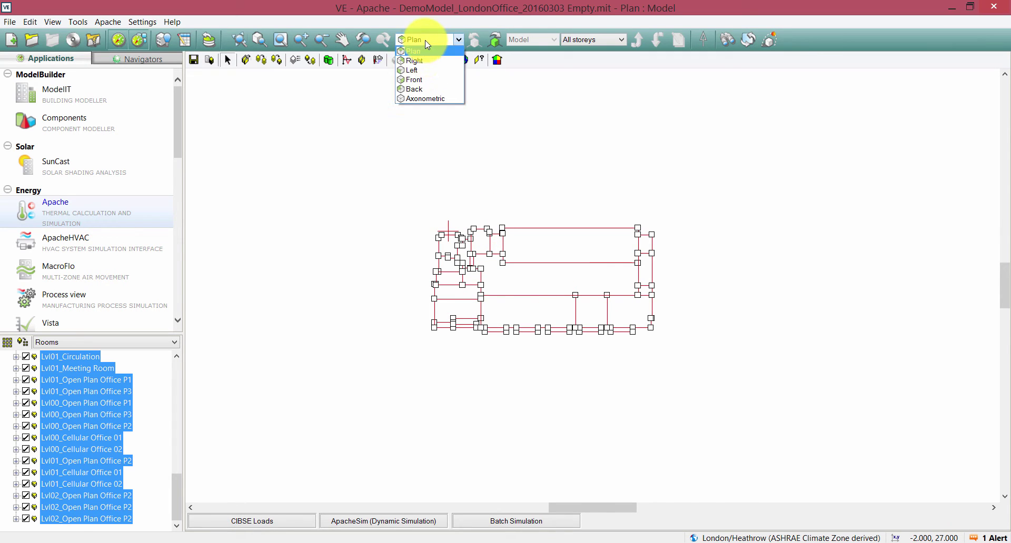
click(432, 99)
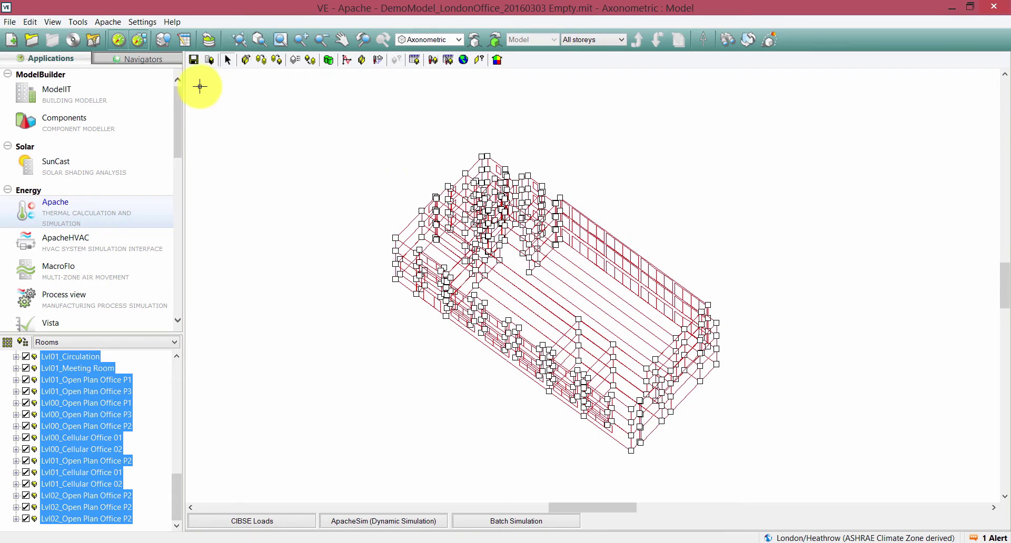
click(79, 22)
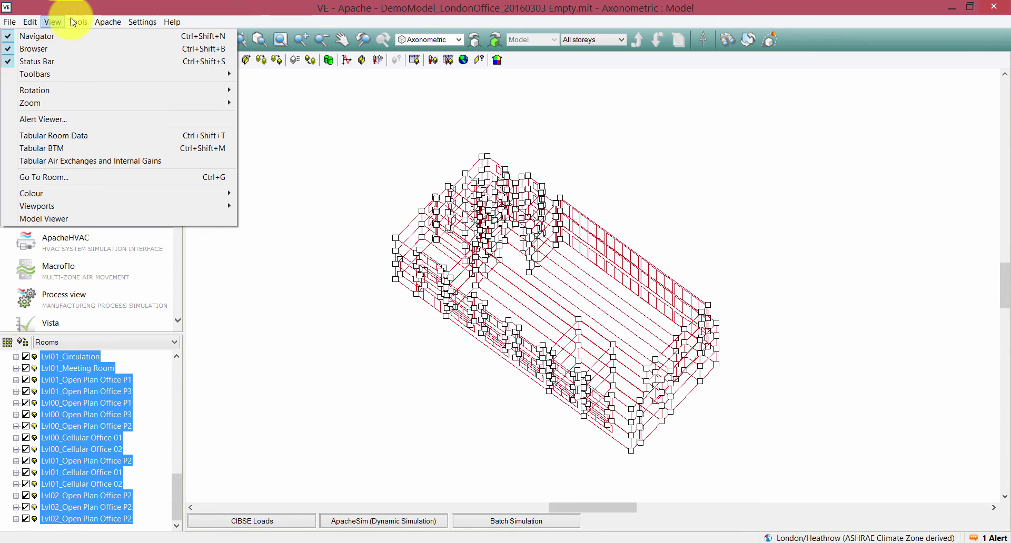
Launch the Master Template Wizard and choose MasterTemplateDemo_GlasgowBuilding_20160323.tpl from the Demo 1 folder.
mouse_move(143, 110)
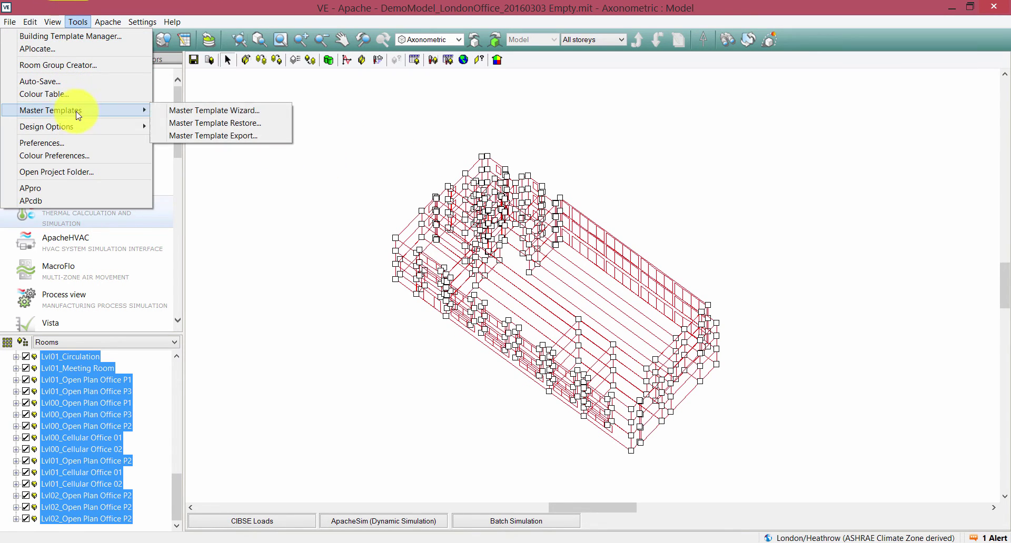
click(179, 112)
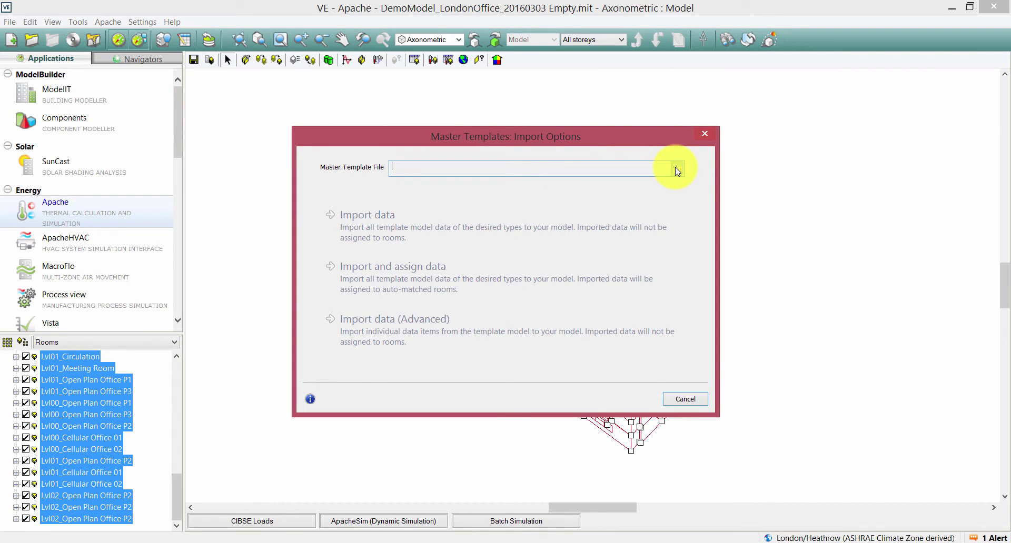
click(676, 168)
drag(591, 132, 690, 133)
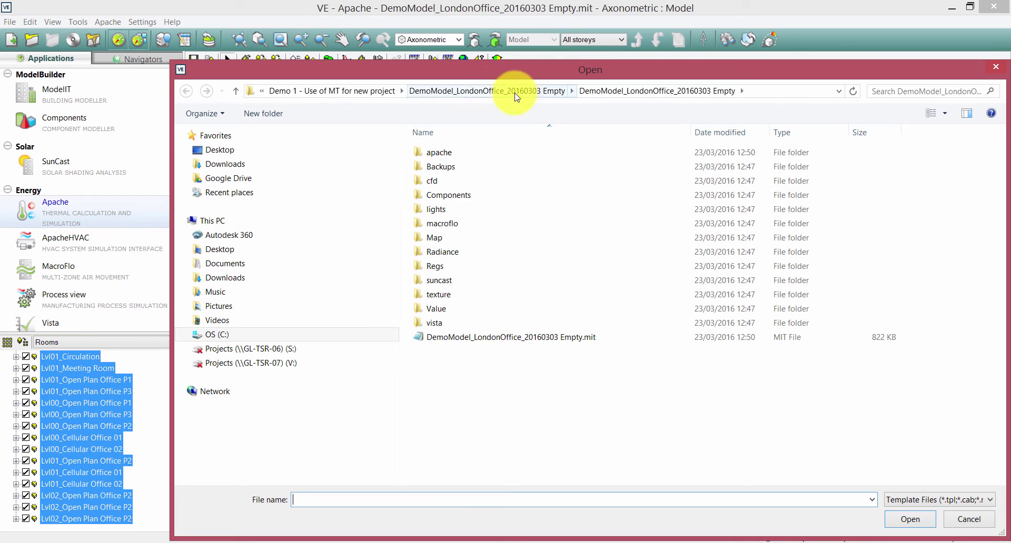
click(372, 93)
click(516, 181)
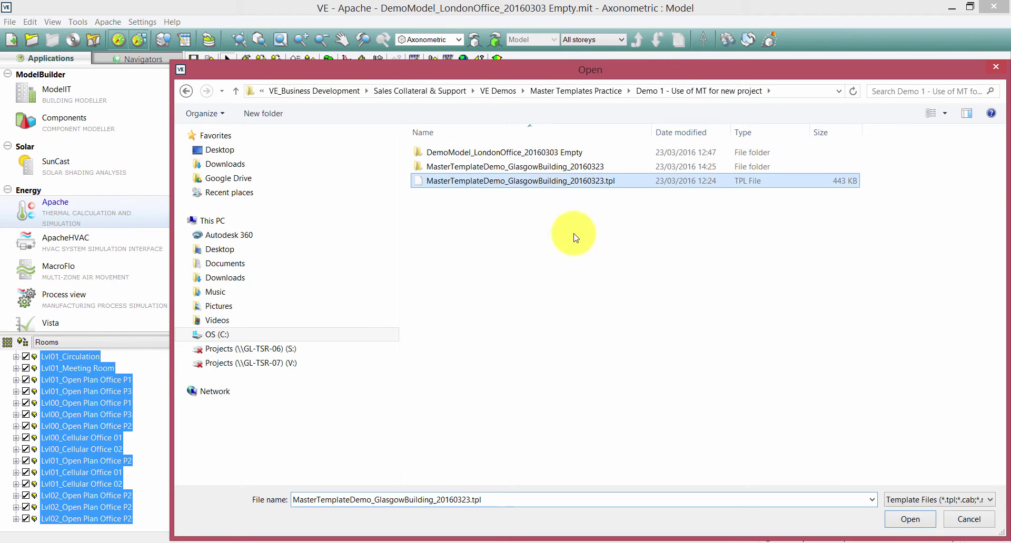
click(902, 520)
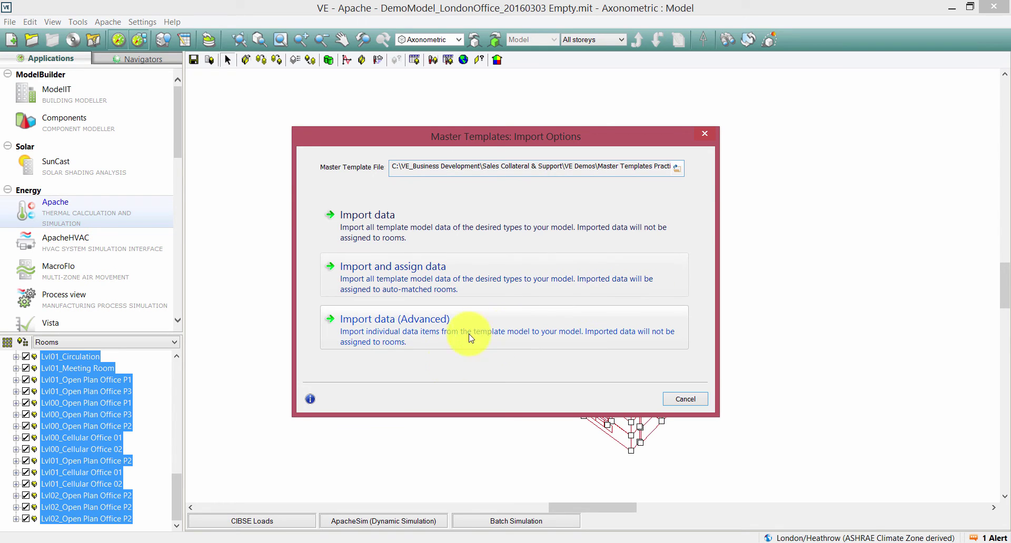
Choose Import and assign data, dropping Matching Item and Room Volume as matching criteria.
click(421, 272)
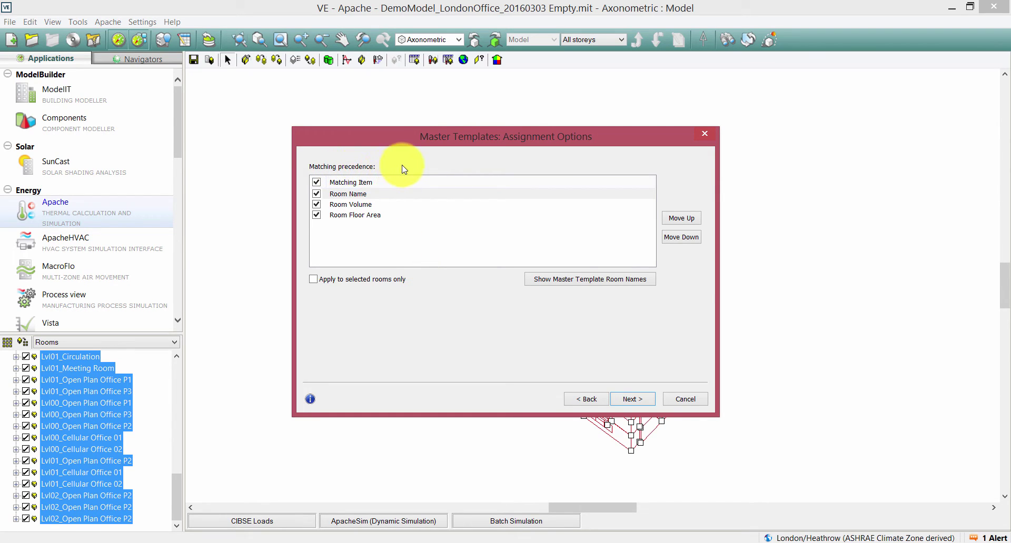
click(316, 182)
click(317, 205)
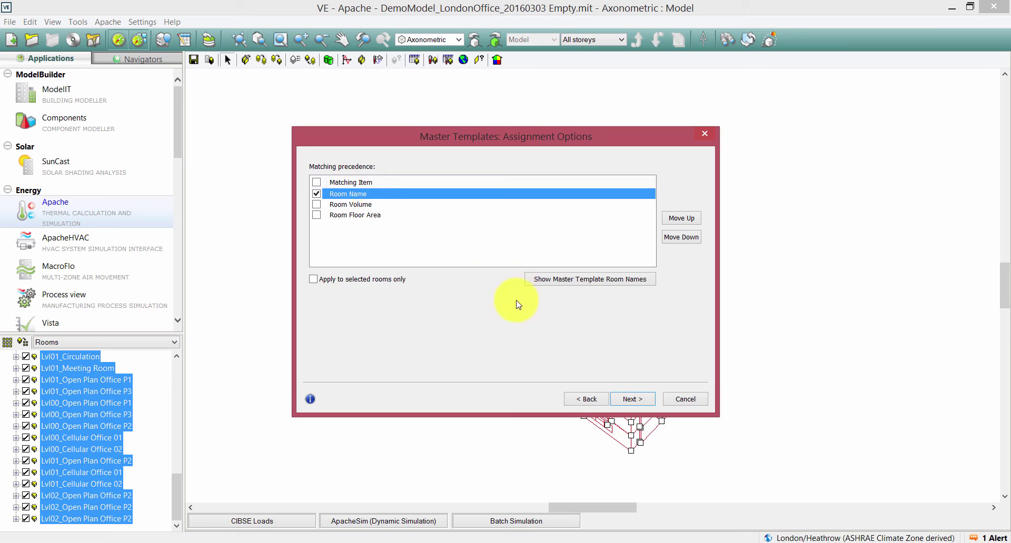
Review the master template's room names, then continue to the matched rooms table.
click(564, 284)
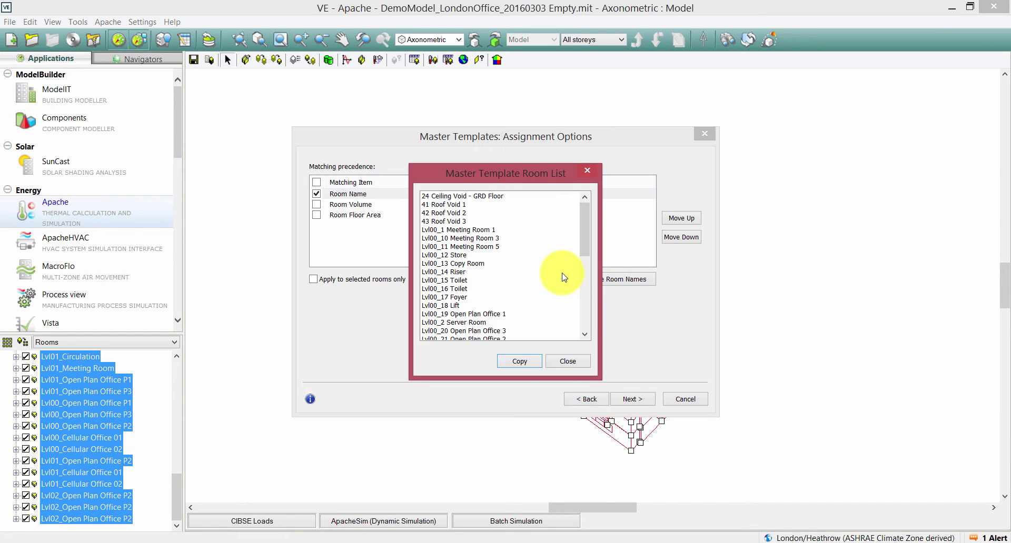
scroll(584, 243, down, 3)
mouse_move(586, 243)
mouse_down()
mouse_move(576, 309)
mouse_move(582, 225)
mouse_up()
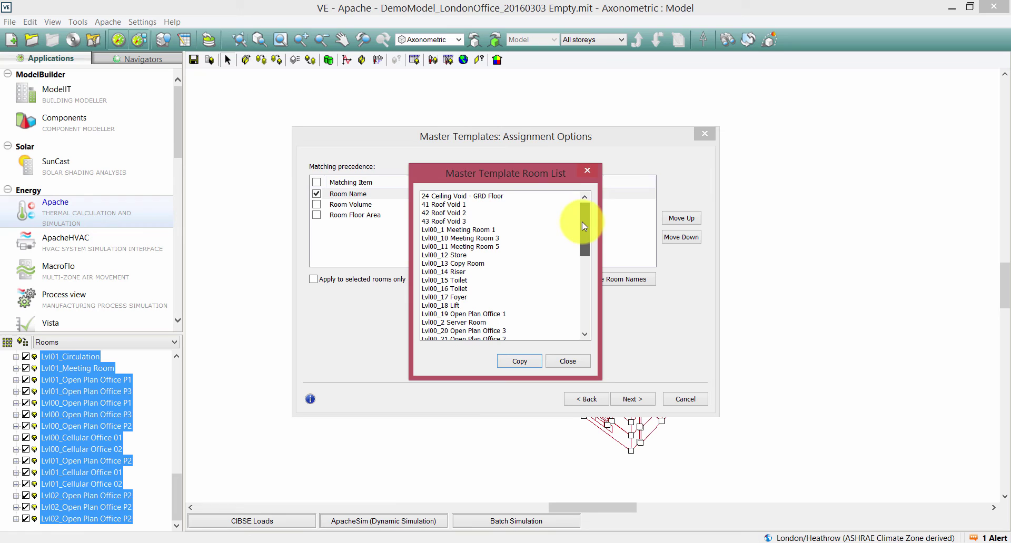
scroll(584, 234, down, 1)
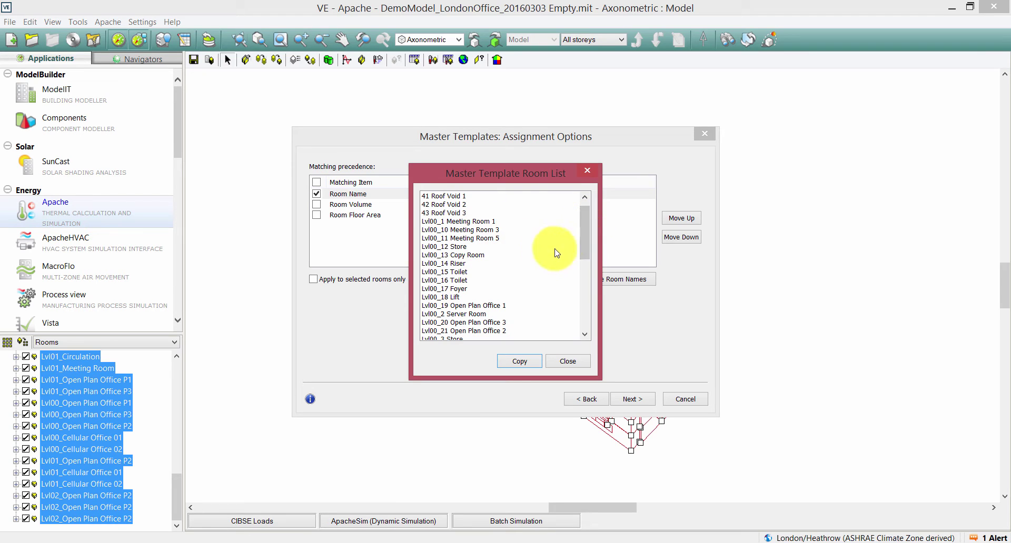
drag(586, 235, 588, 302)
click(562, 362)
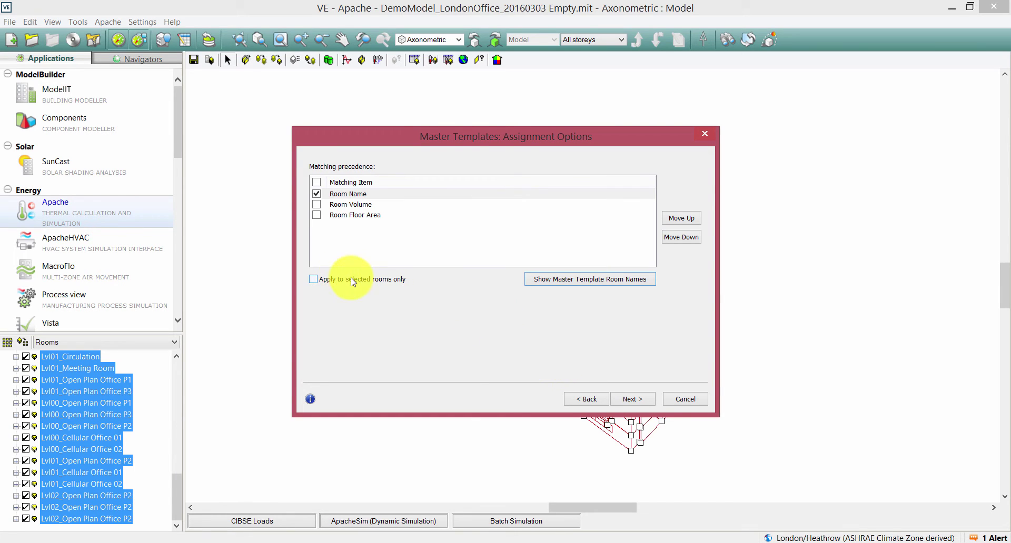
click(630, 399)
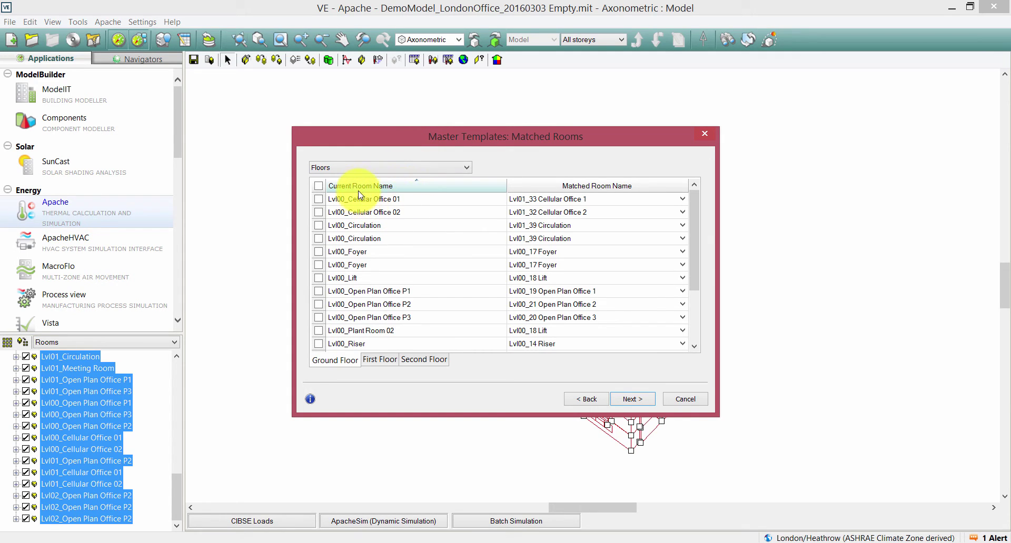
click(563, 187)
click(476, 185)
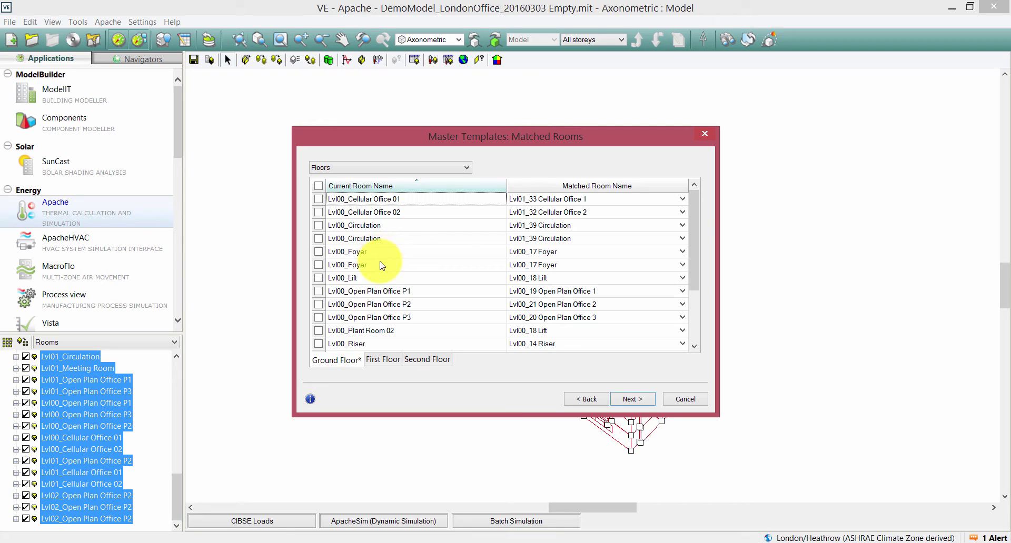
click(355, 168)
click(356, 168)
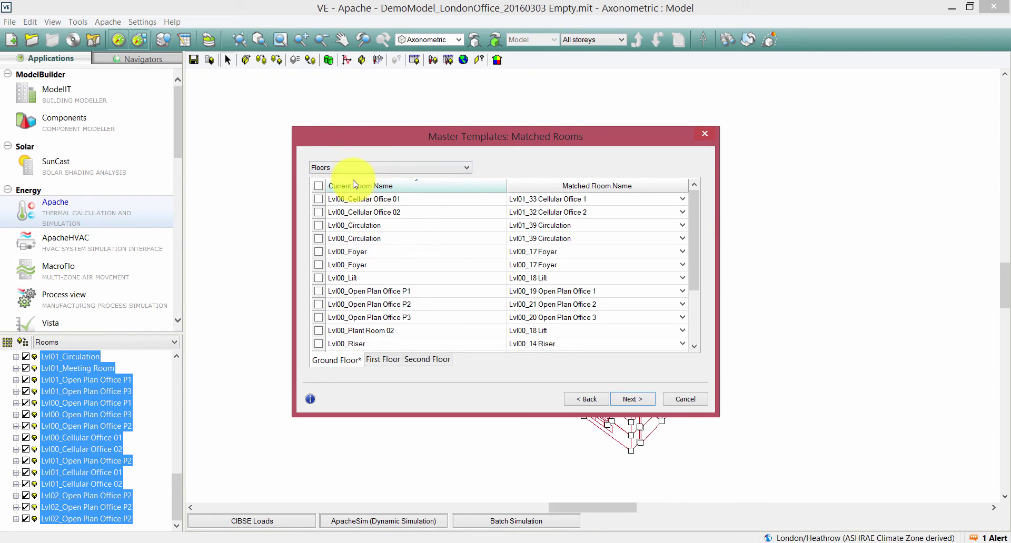
click(349, 169)
click(349, 170)
click(364, 167)
click(358, 176)
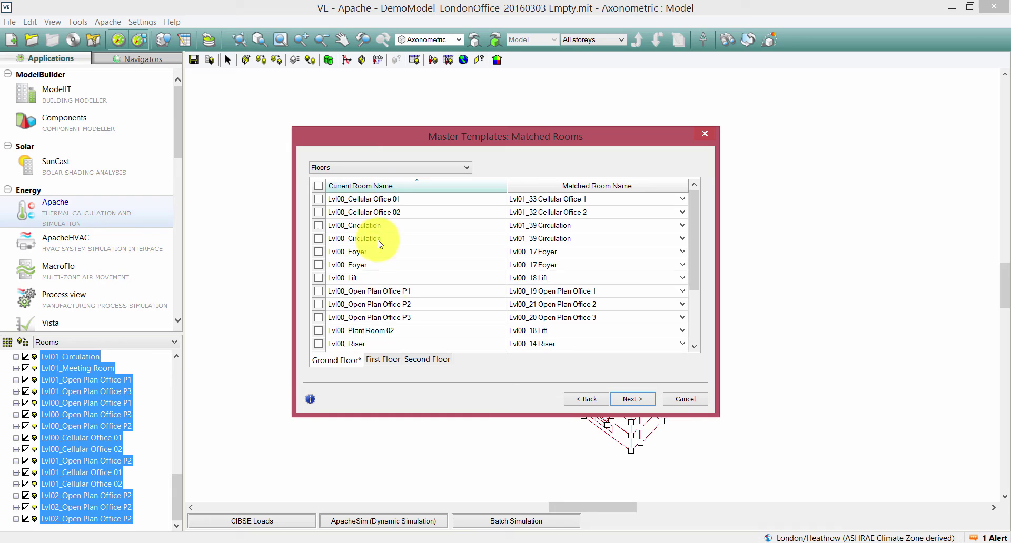
click(383, 360)
click(414, 363)
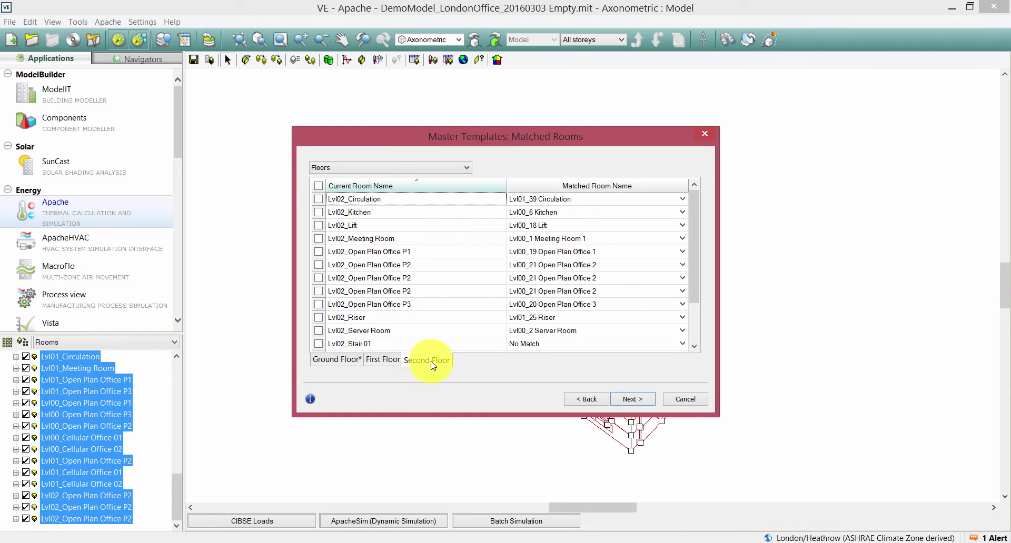
click(383, 361)
click(337, 361)
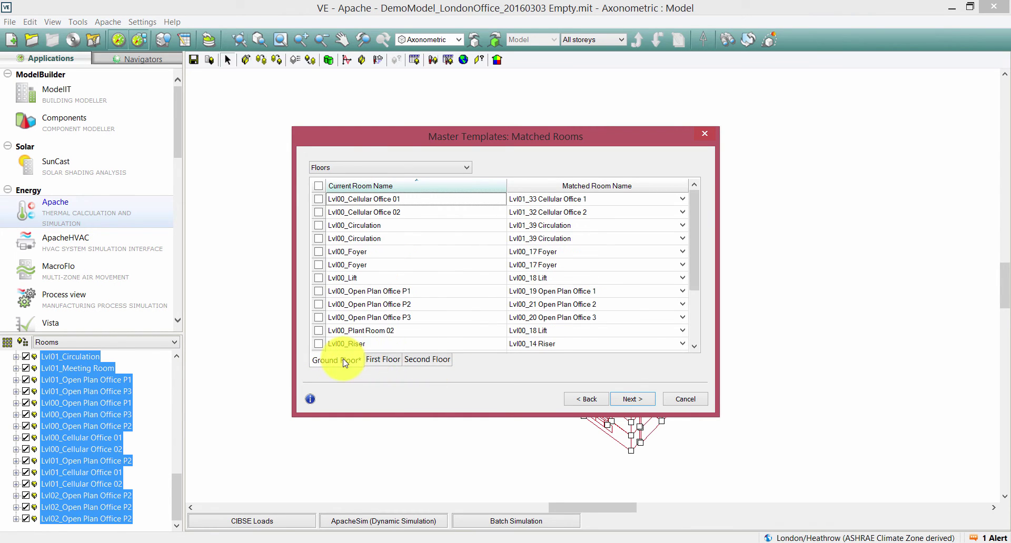
click(386, 361)
click(416, 364)
click(383, 361)
click(334, 361)
click(354, 363)
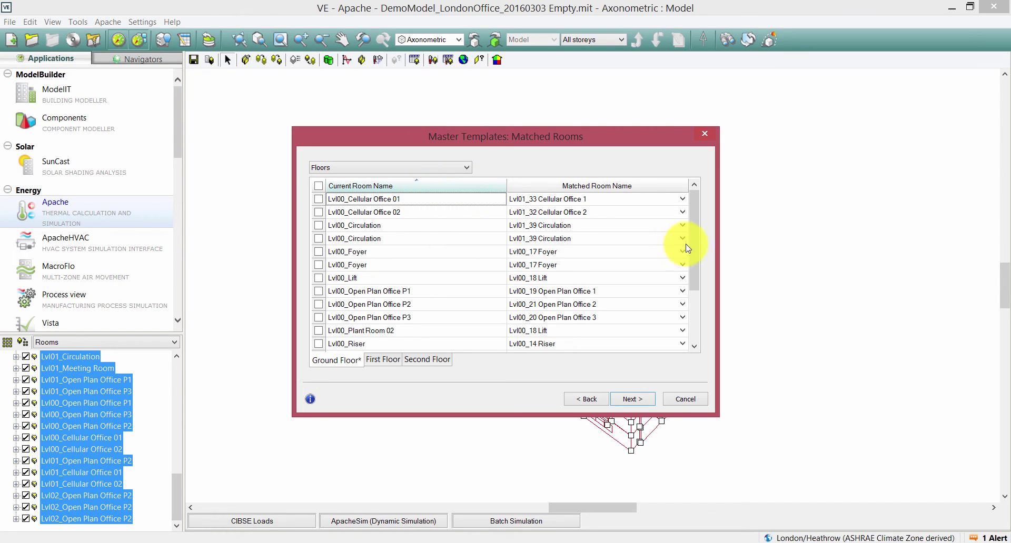
drag(693, 241, 440, 204)
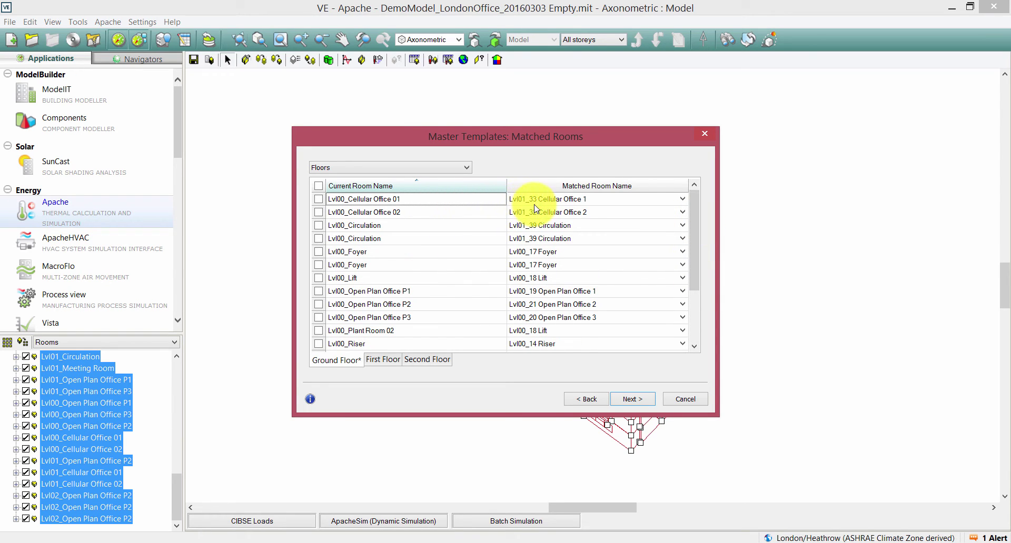
drag(690, 249, 697, 223)
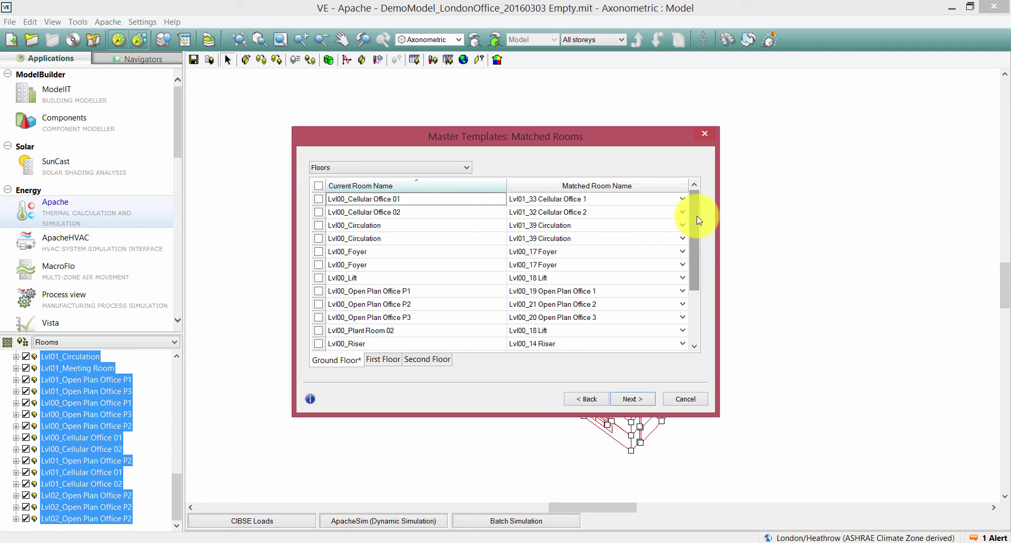
drag(696, 214, 698, 249)
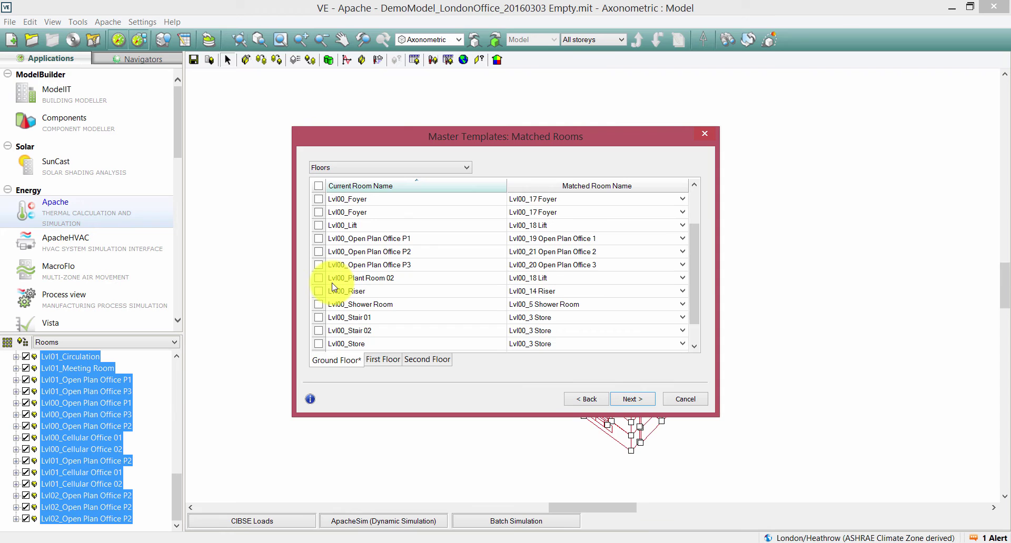
Inspect the match choices for Lvl00_Plant Room 02, leaving its match unchanged.
click(319, 279)
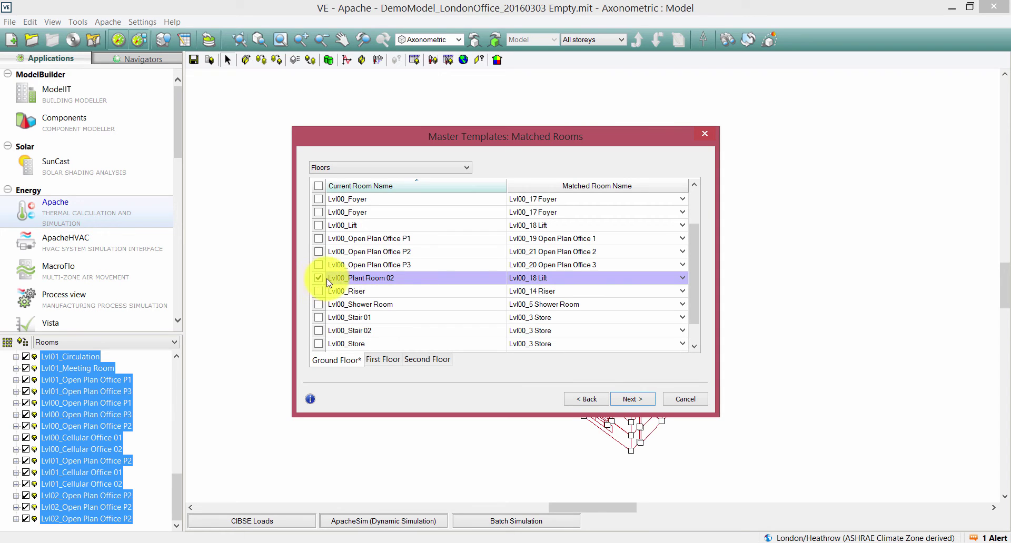
click(540, 279)
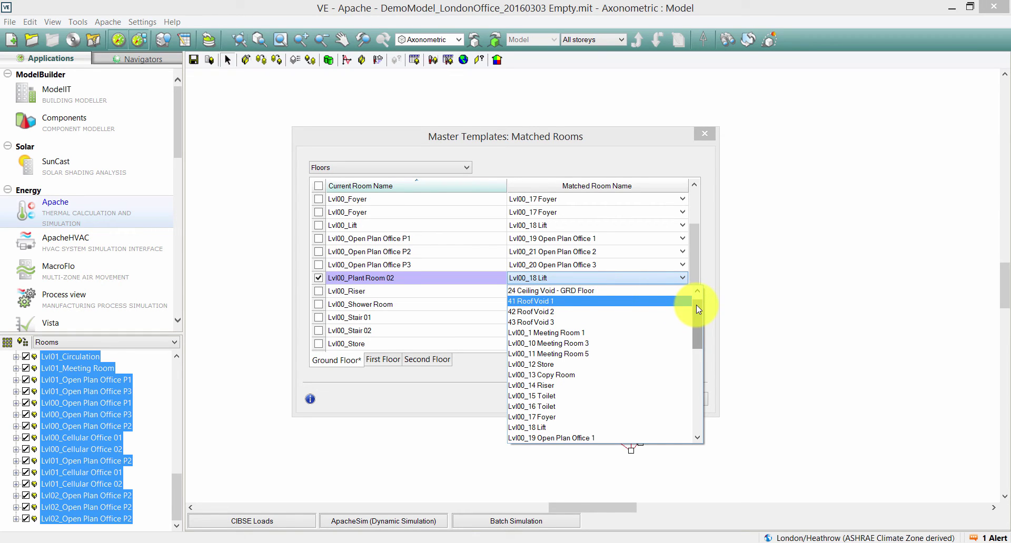
mouse_move(696, 305)
mouse_down()
mouse_move(693, 406)
mouse_move(696, 298)
mouse_up()
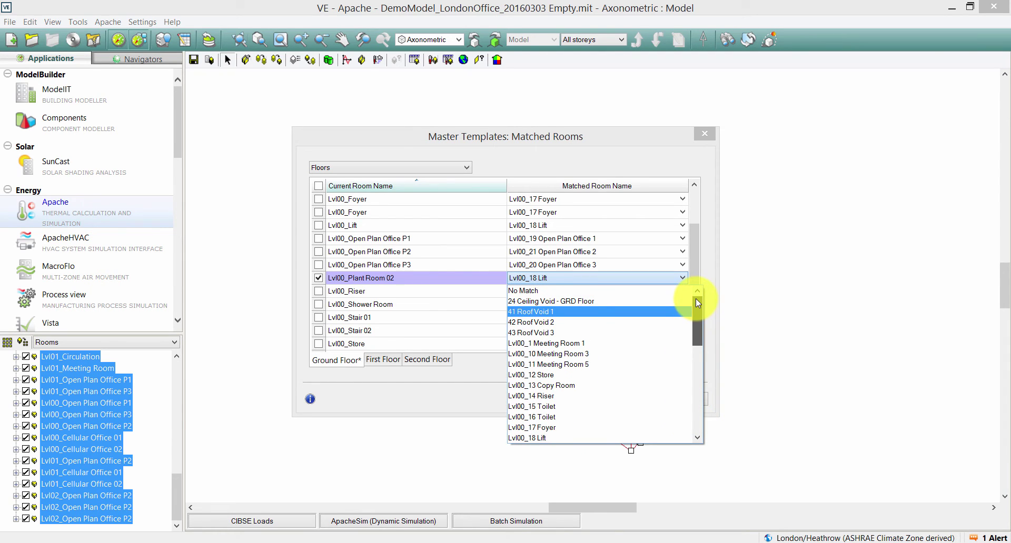
click(474, 367)
click(318, 279)
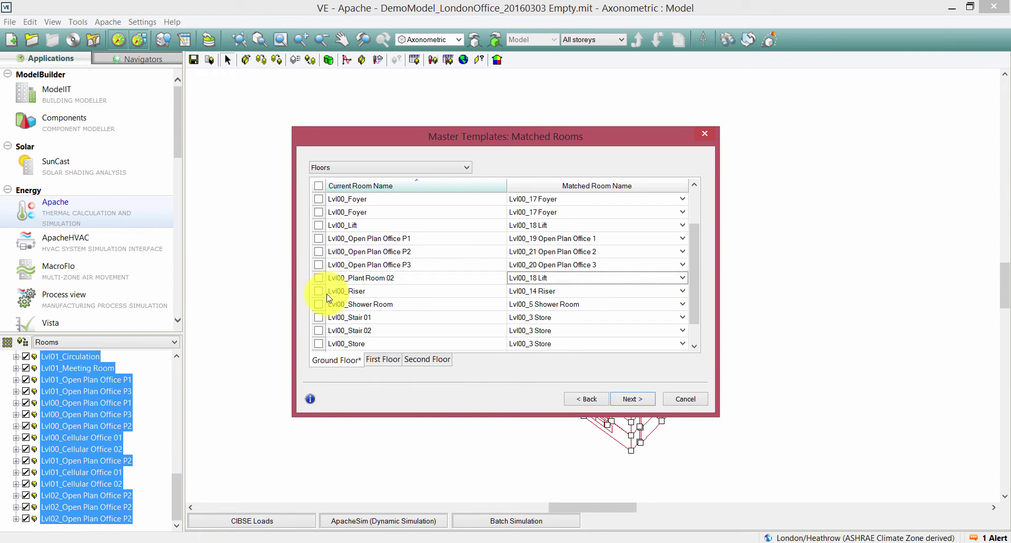
drag(693, 292, 694, 303)
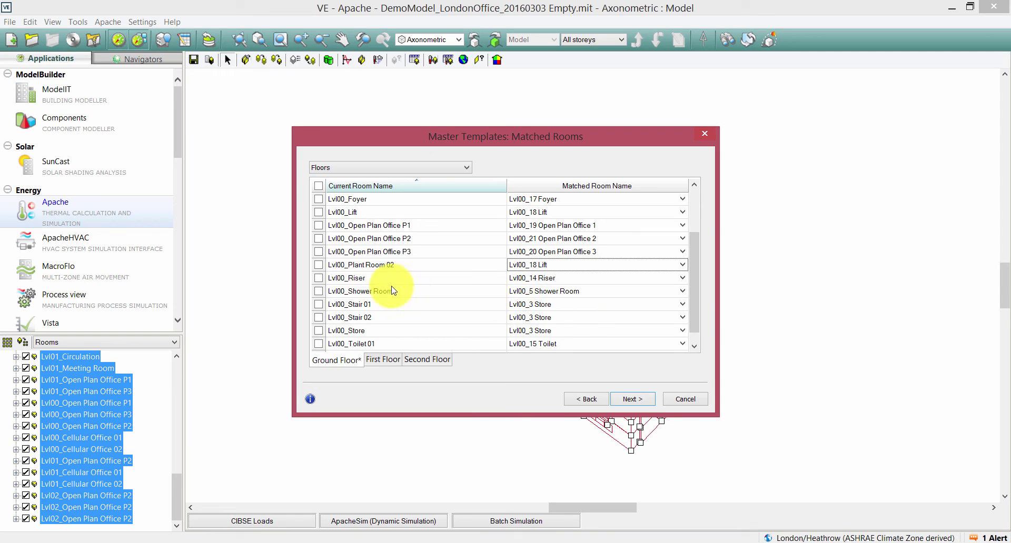
Match Lvl00_Stair 01 and Lvl00_Stair 02 to Lvl01_39 Circulation instead of Lvl00_3 Store.
click(319, 304)
click(318, 318)
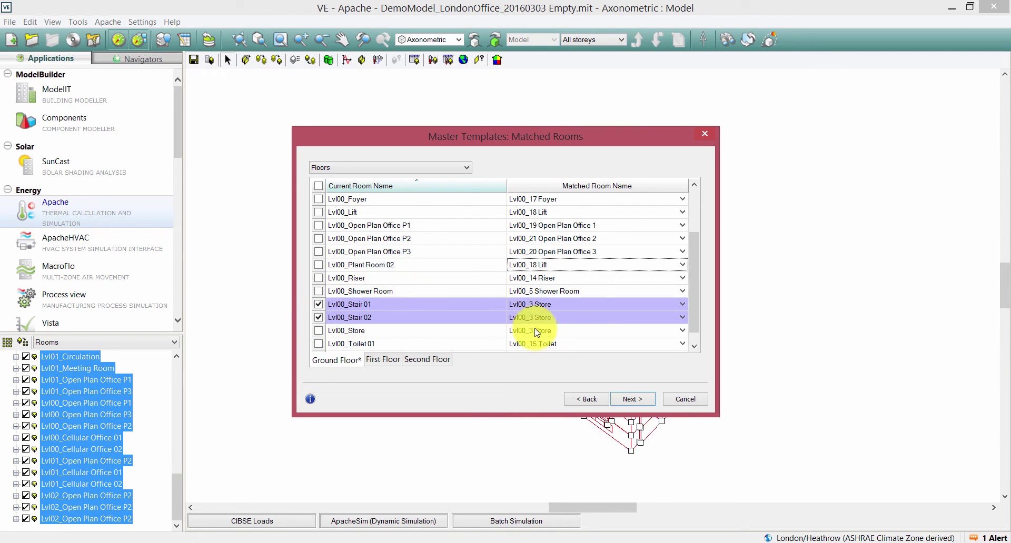
click(584, 306)
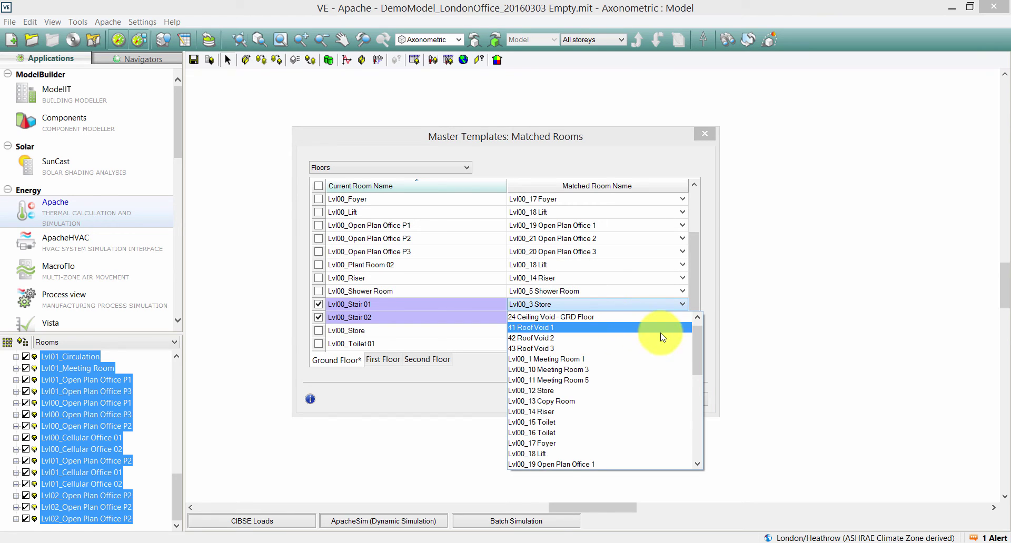
drag(696, 342, 702, 427)
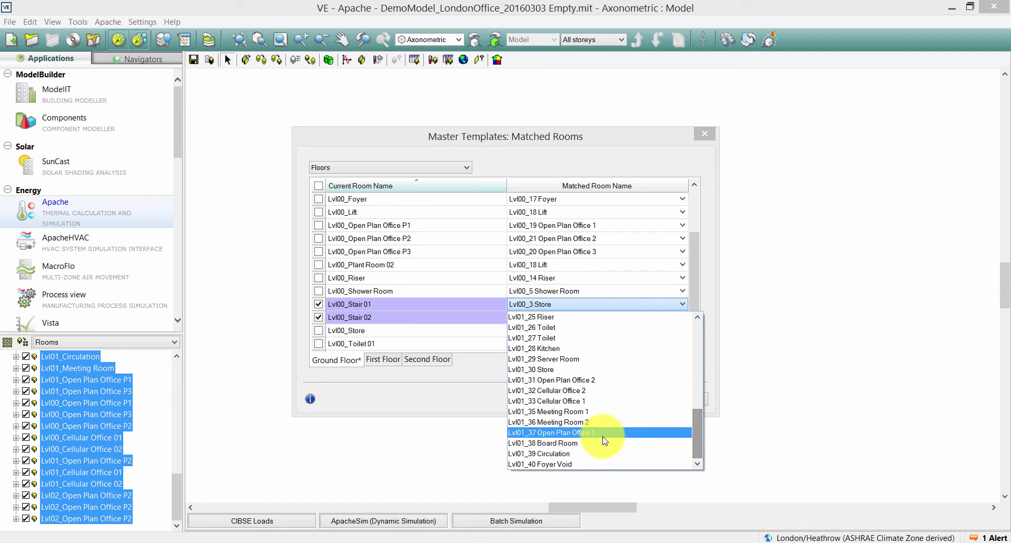
click(584, 453)
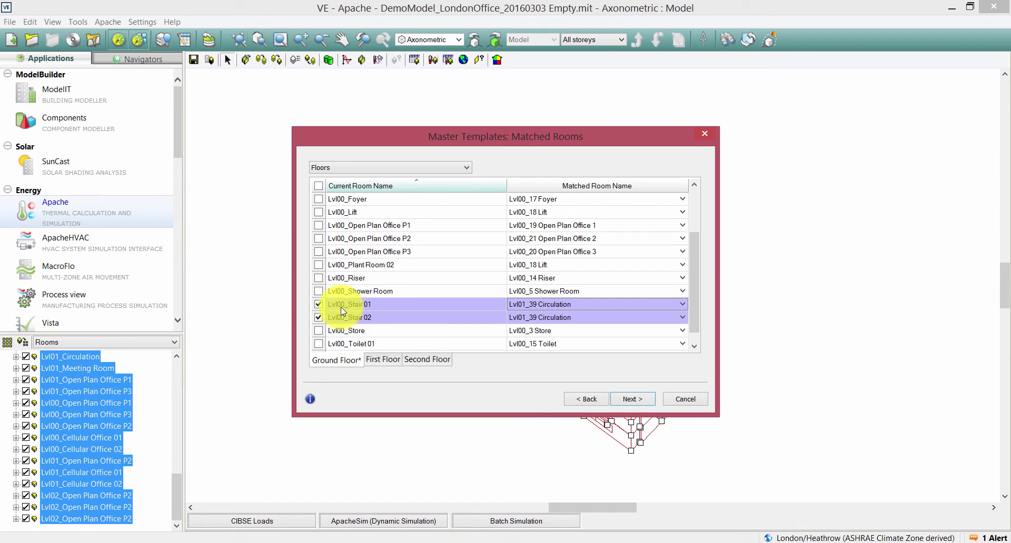
click(318, 305)
click(319, 317)
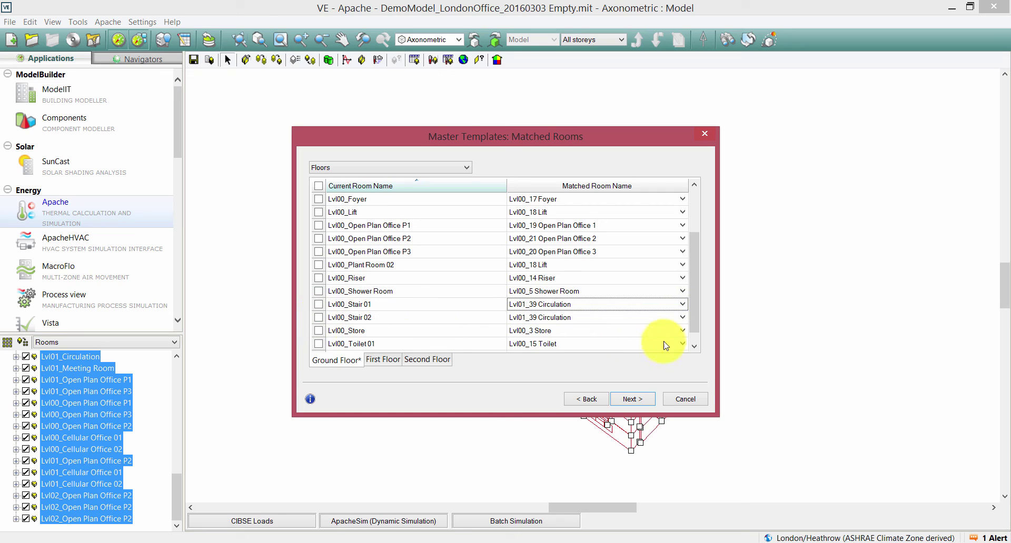
scroll(693, 319, down, 1)
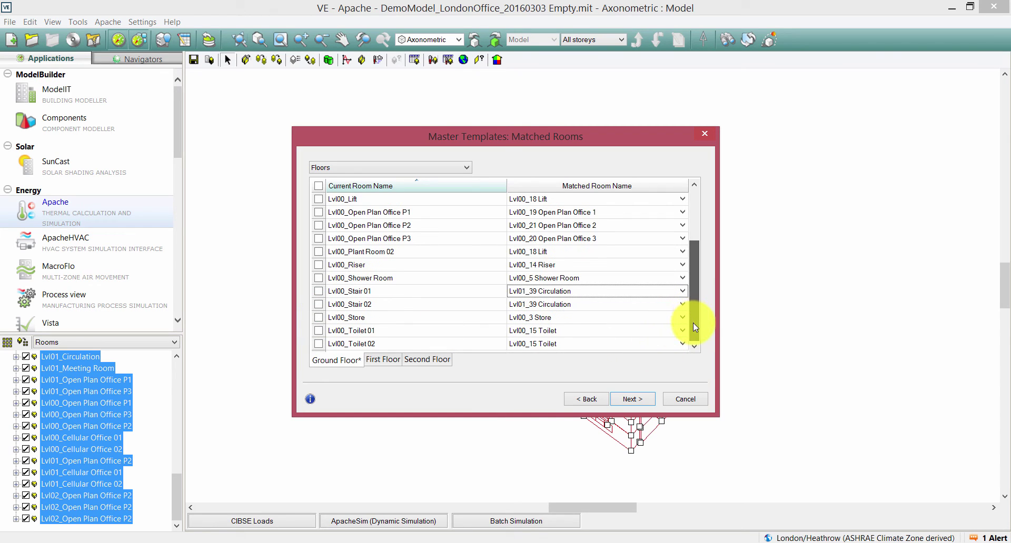
click(384, 360)
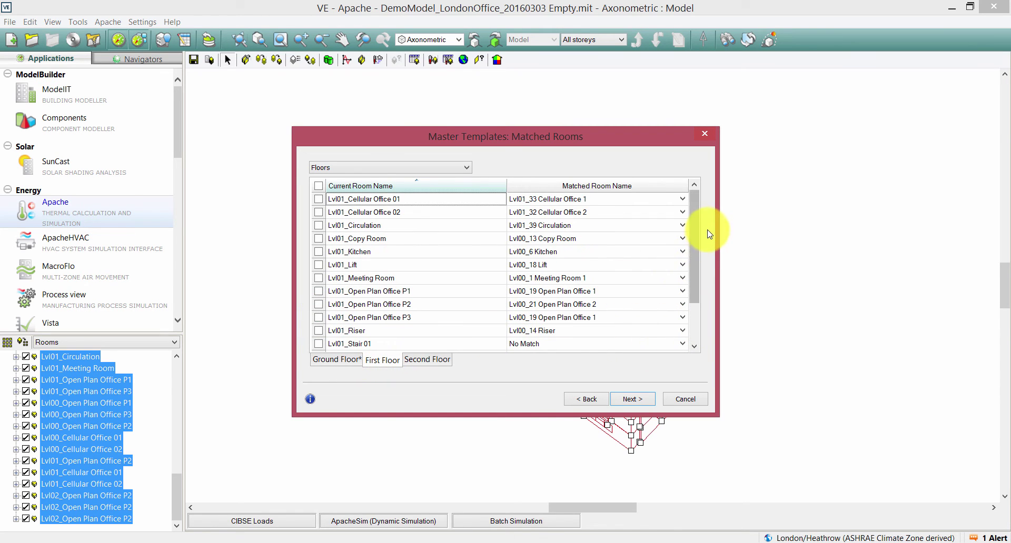
Match Lvl01_Stair 01 and Lvl01_Stair 02 to Lvl01_39 Circulation instead of No Match.
drag(700, 221, 702, 259)
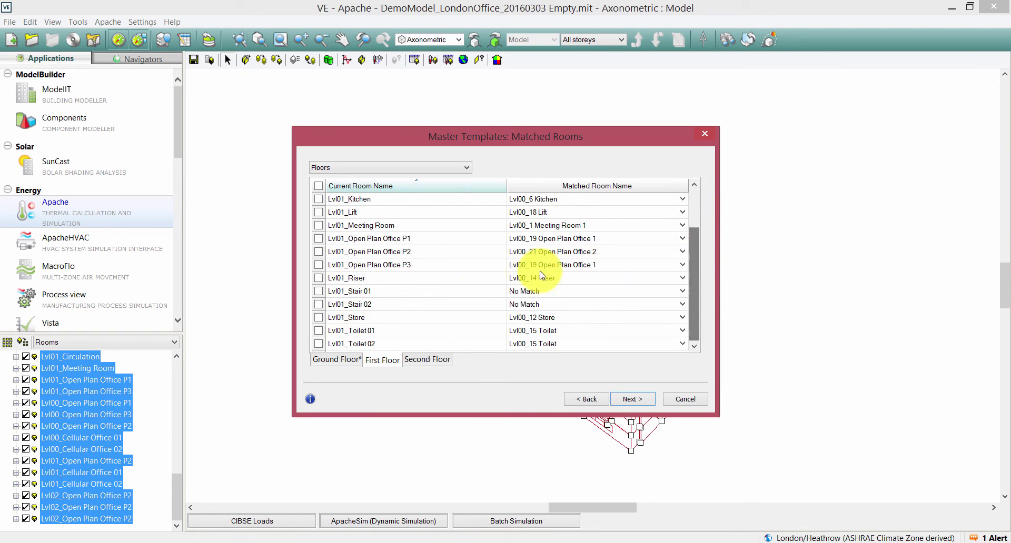
click(318, 291)
shift+click(379, 304)
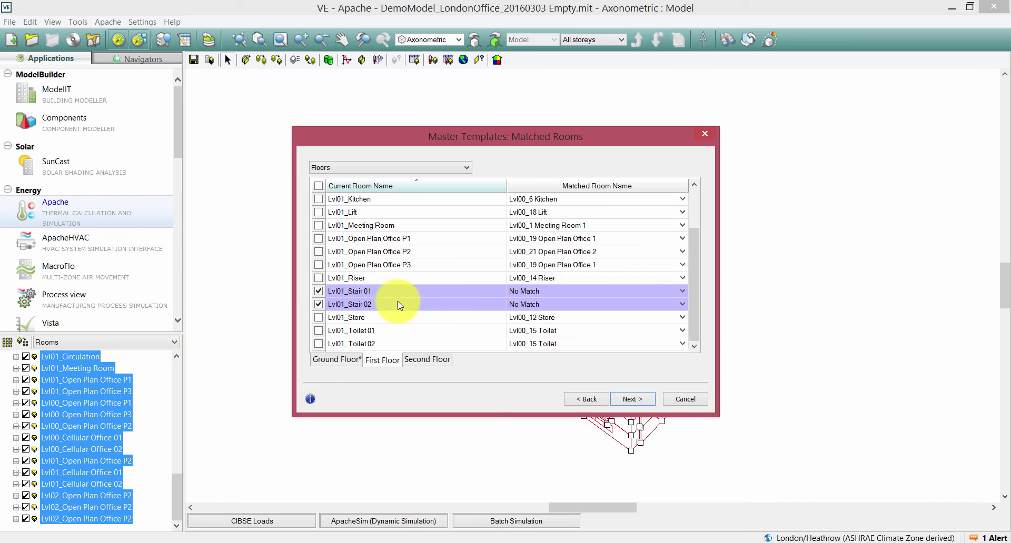
click(561, 294)
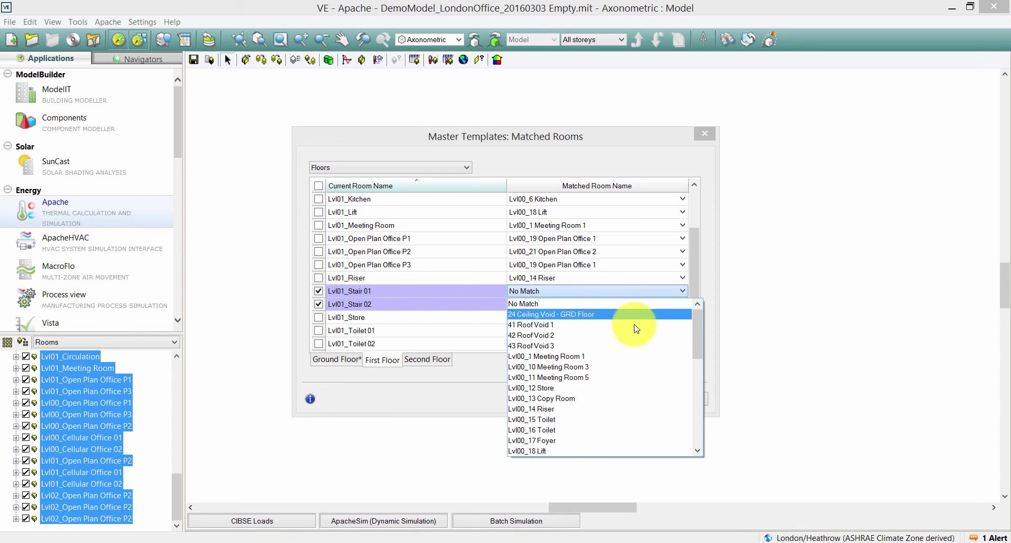
drag(696, 329, 699, 422)
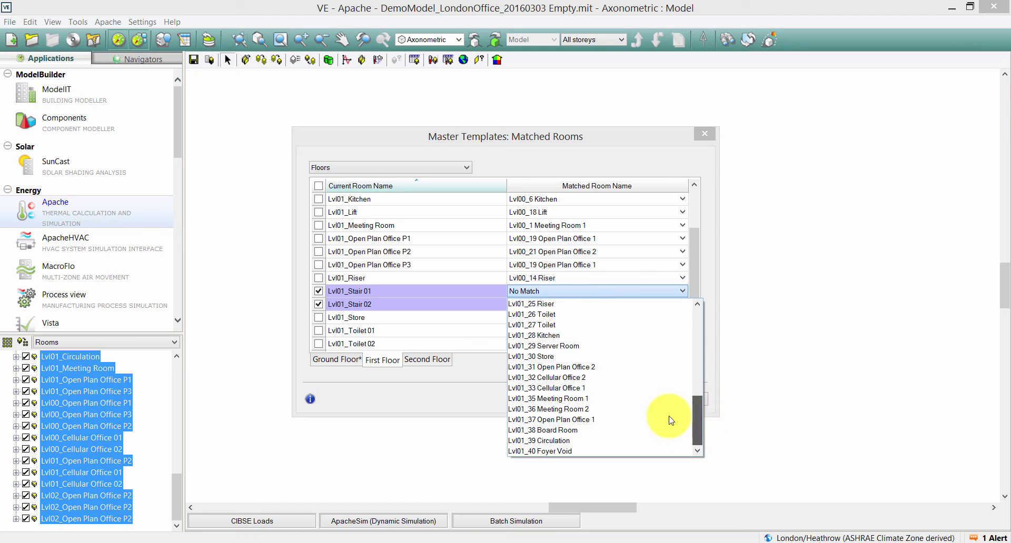
click(581, 441)
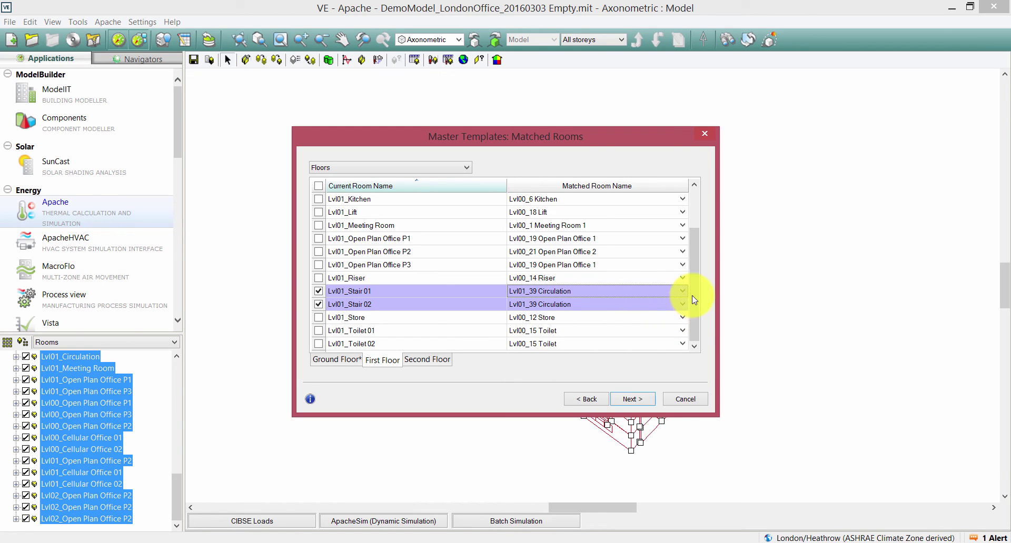
On the Second Floor, match Lvl02_Stair 01 and Stair 02 to Lvl01_39 Circulation, then deselect them.
click(421, 359)
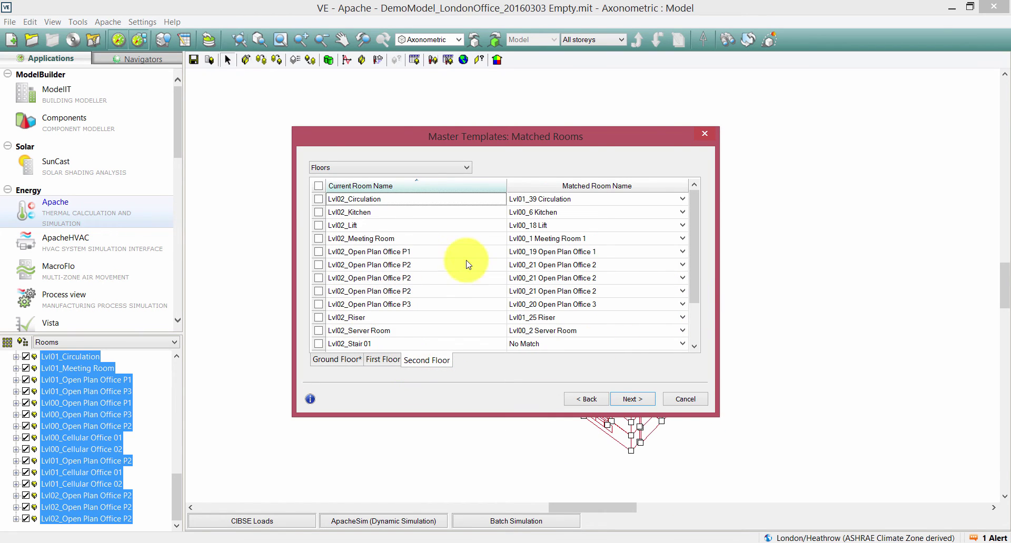
drag(693, 243, 693, 284)
click(319, 292)
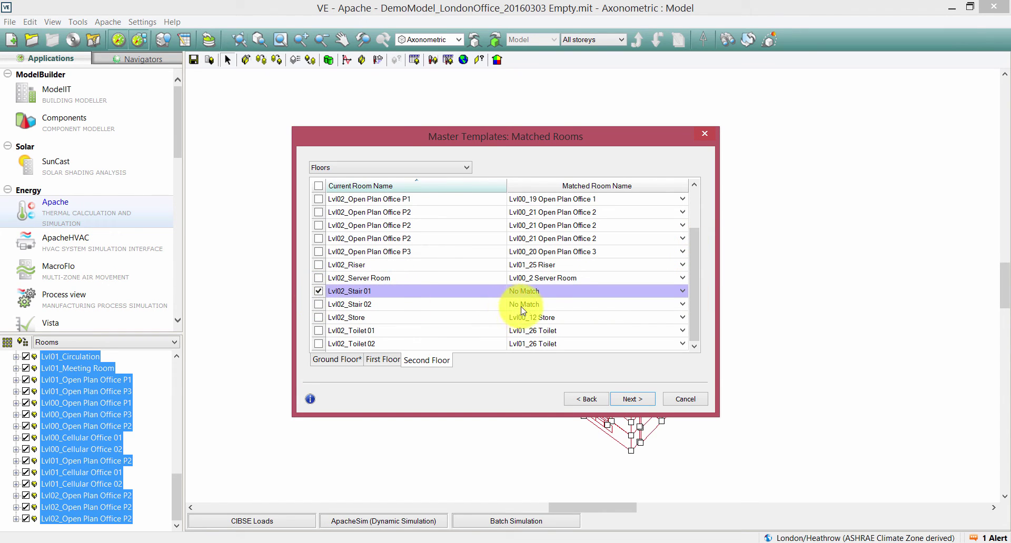
click(318, 304)
click(530, 290)
scroll(549, 372, down, 5)
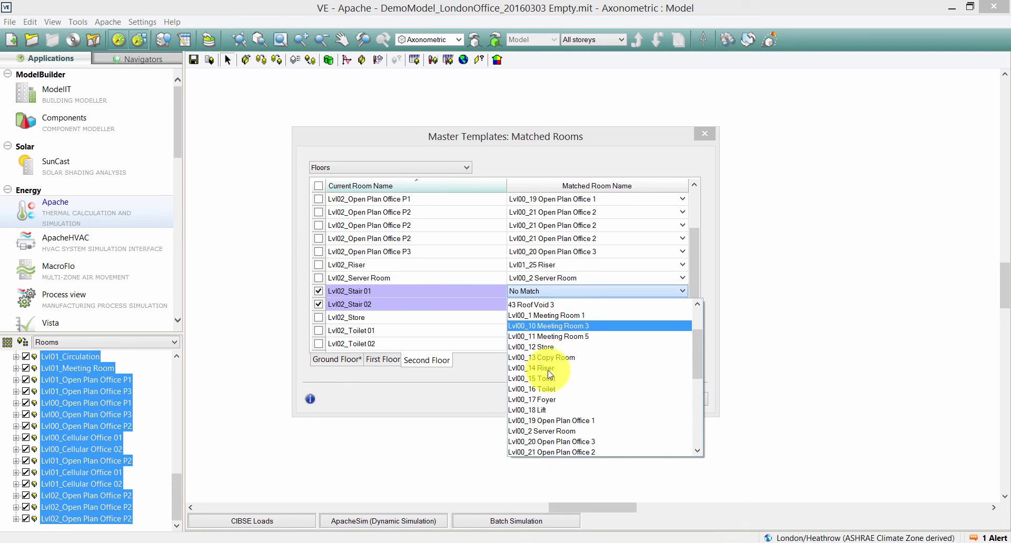
scroll(551, 377, down, 4)
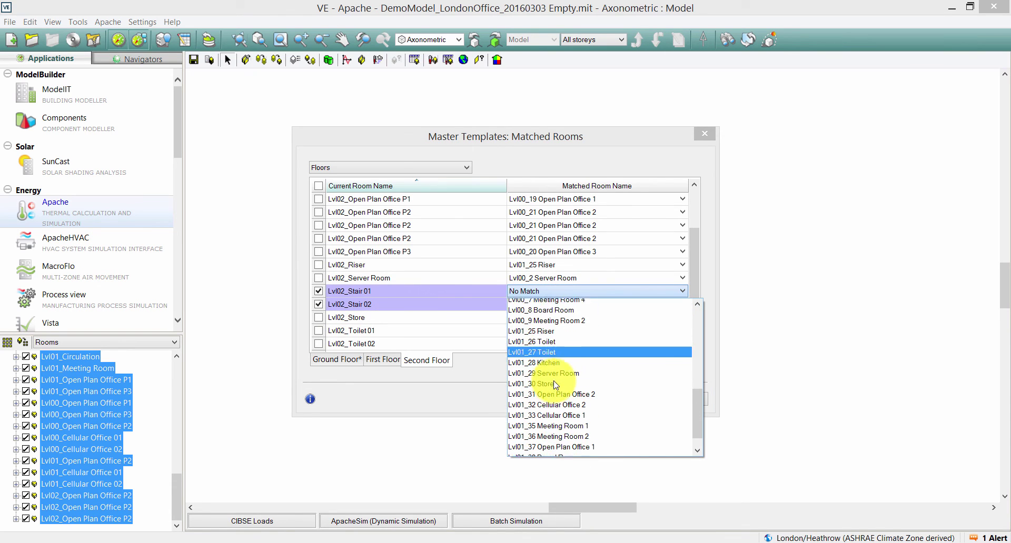
click(557, 441)
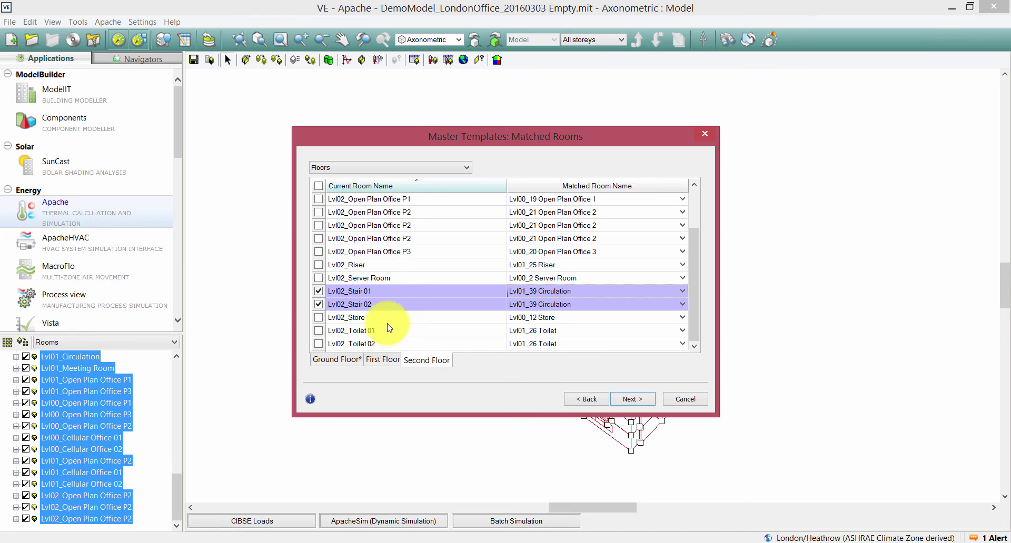
click(319, 291)
click(319, 304)
scroll(693, 242, up, 2)
click(345, 361)
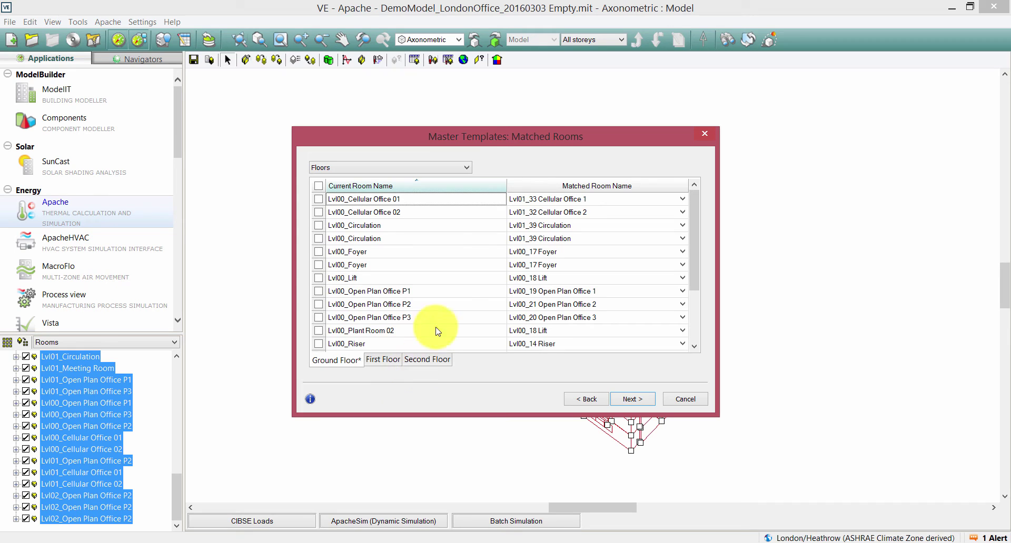
Review the matched room pairings against the model and proceed to Extra Import Options.
mouse_move(481, 129)
mouse_down()
mouse_move(288, 111)
mouse_move(473, 99)
mouse_move(472, 113)
mouse_up()
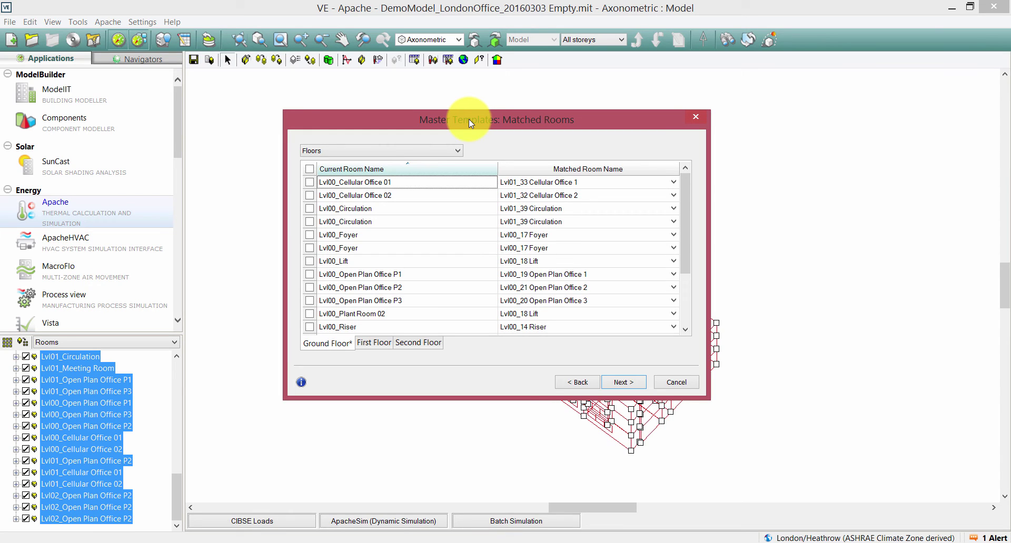
mouse_move(685, 198)
mouse_down()
mouse_move(683, 211)
mouse_move(679, 190)
mouse_up()
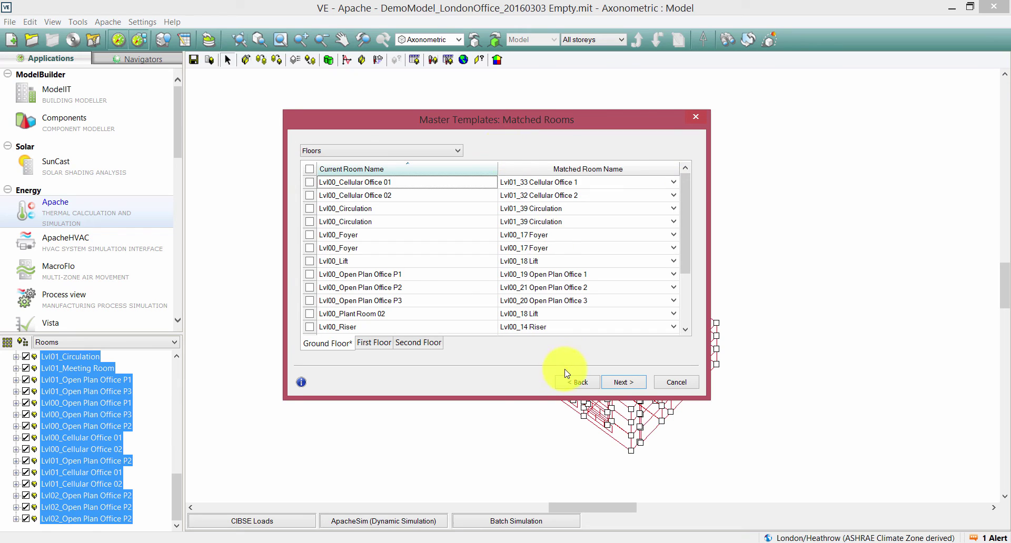
click(621, 382)
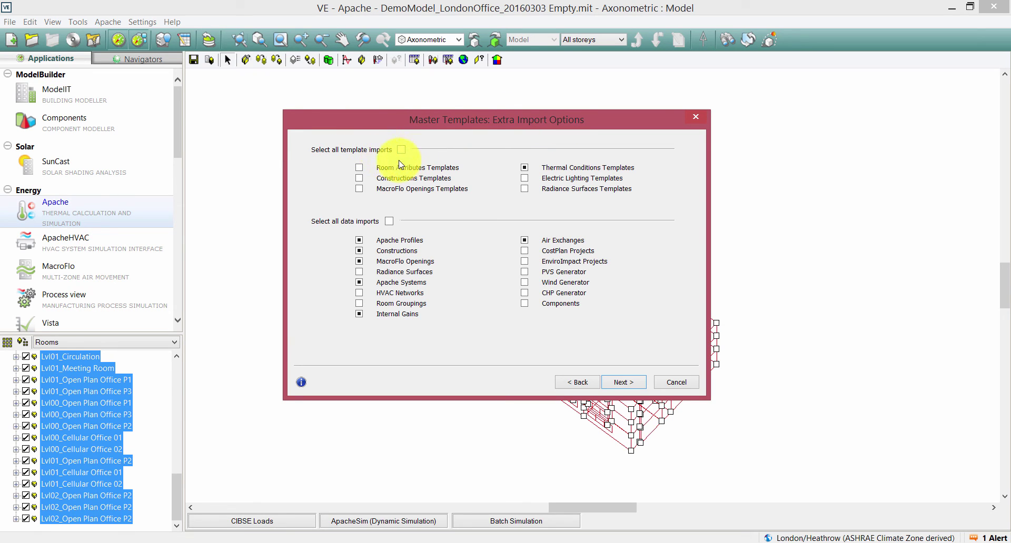
Include Constructions Templates and Thermal Conditions Templates in the import and proceed to the summary.
click(362, 182)
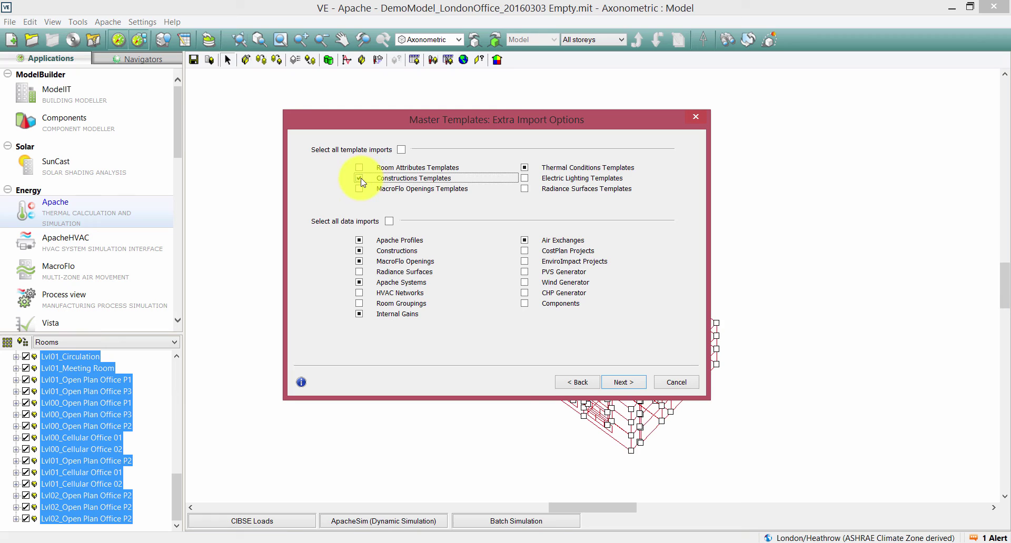
click(524, 168)
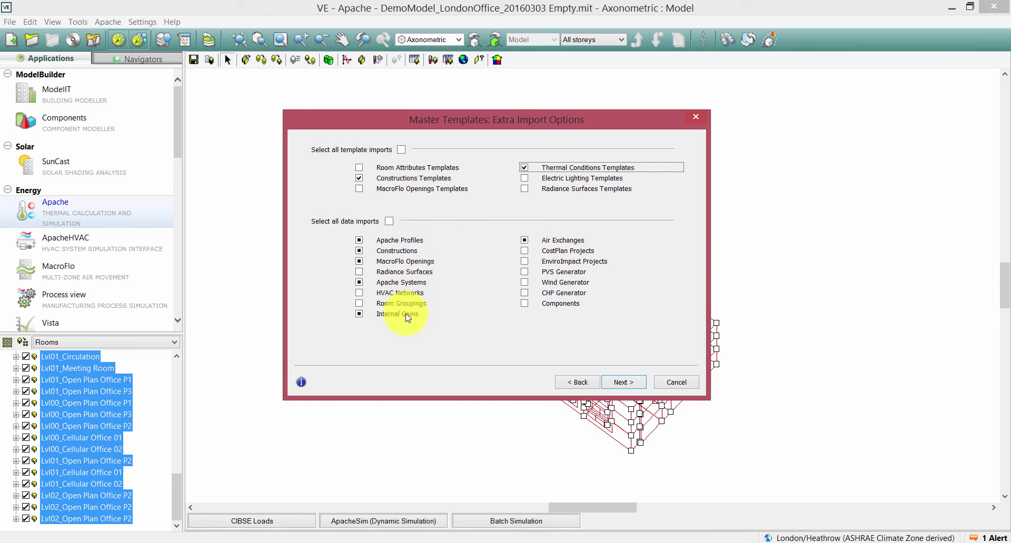
click(614, 384)
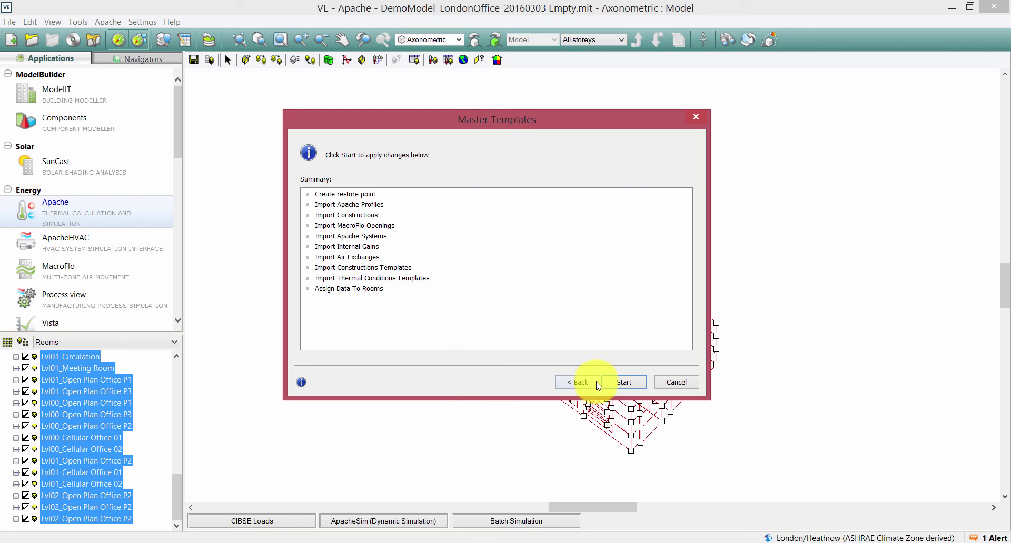
Run the import, finish the wizard once complete, and clear the room selection.
click(611, 384)
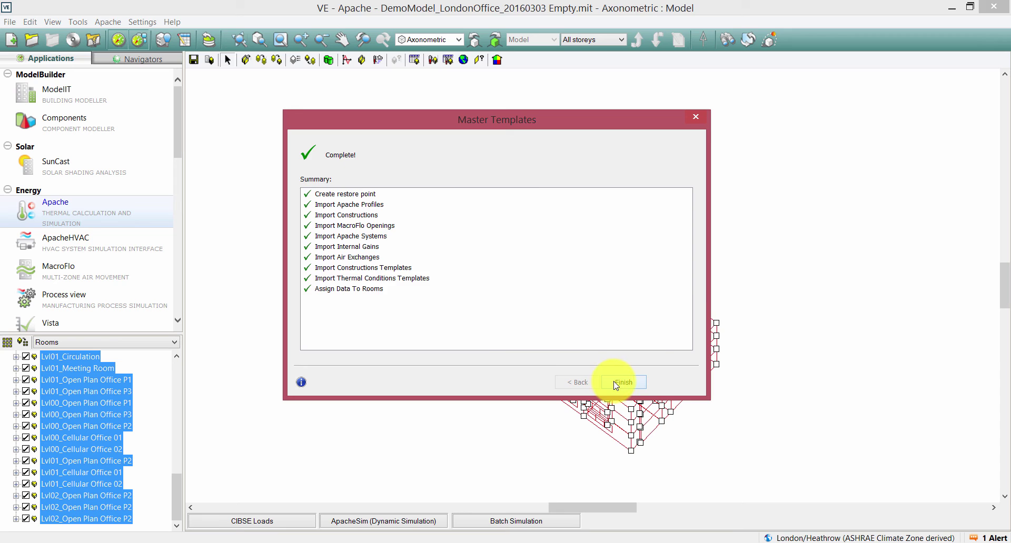
click(615, 385)
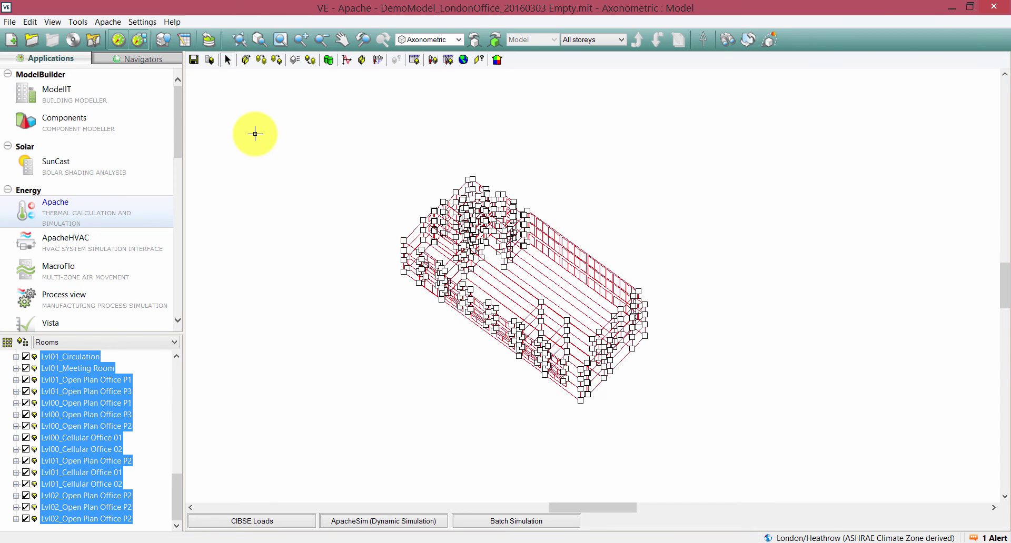
click(314, 180)
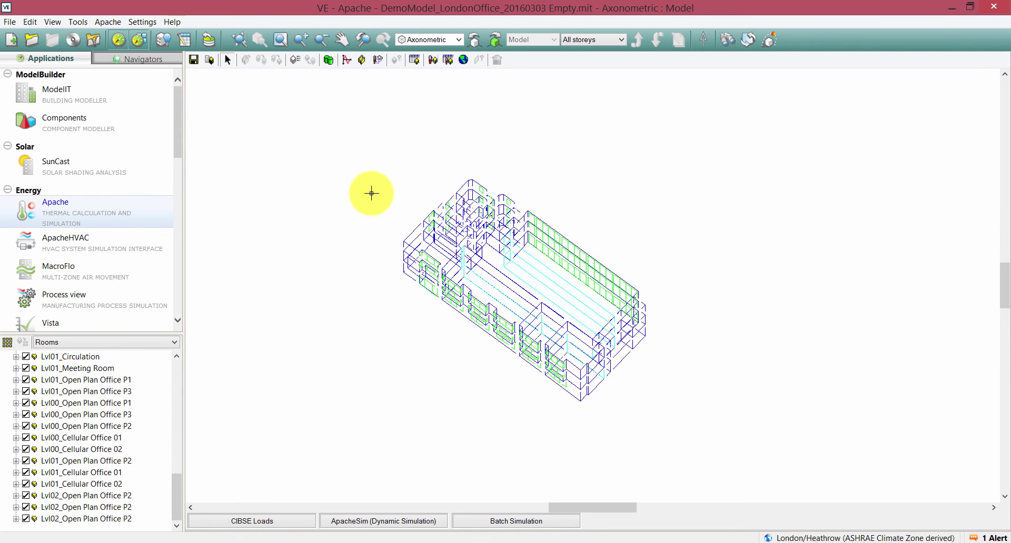
click(186, 41)
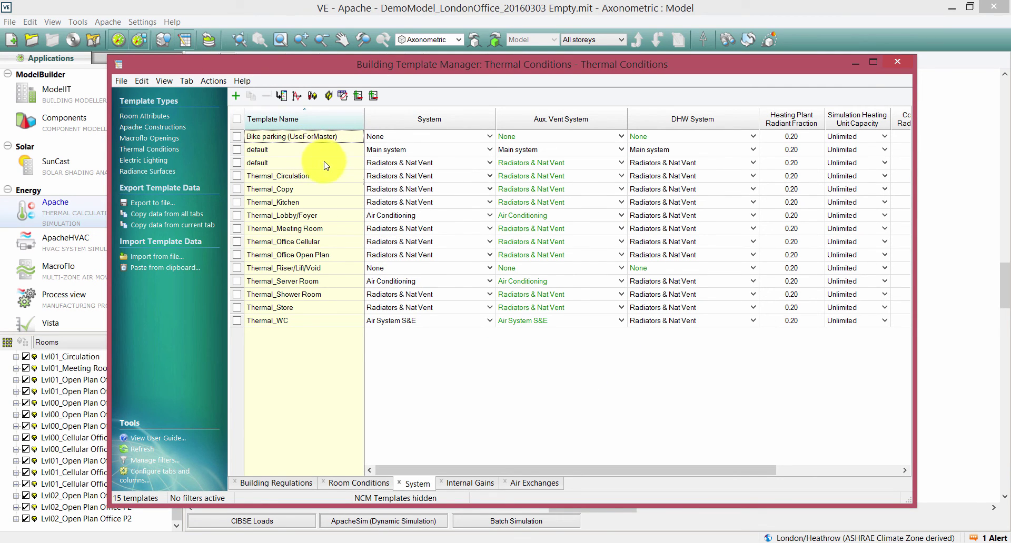
click(279, 483)
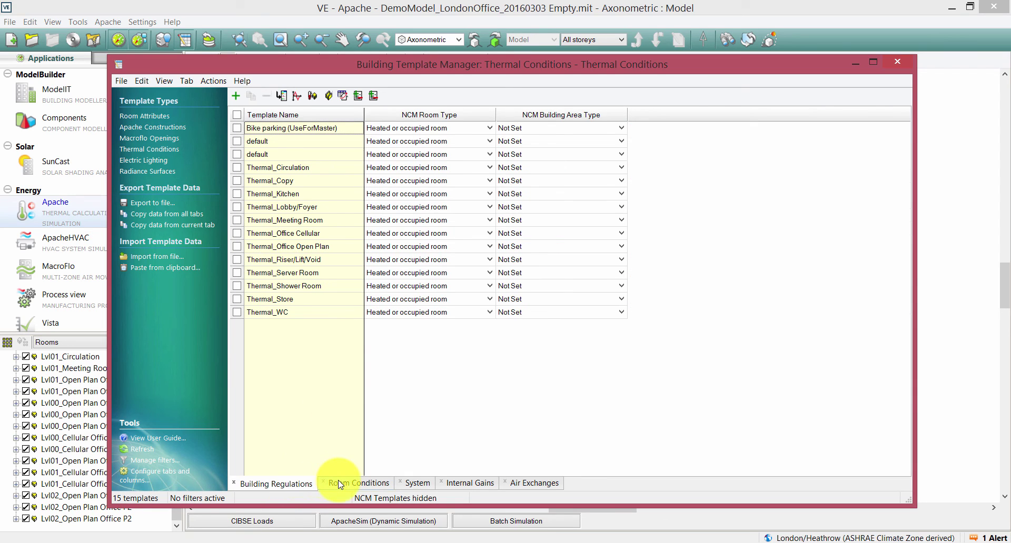
click(348, 484)
click(466, 483)
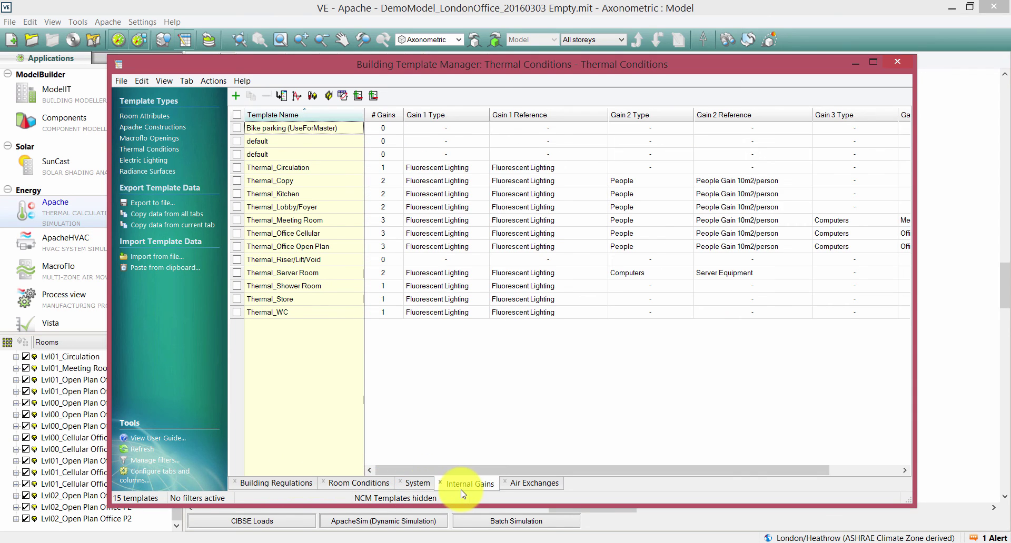
click(309, 484)
click(348, 483)
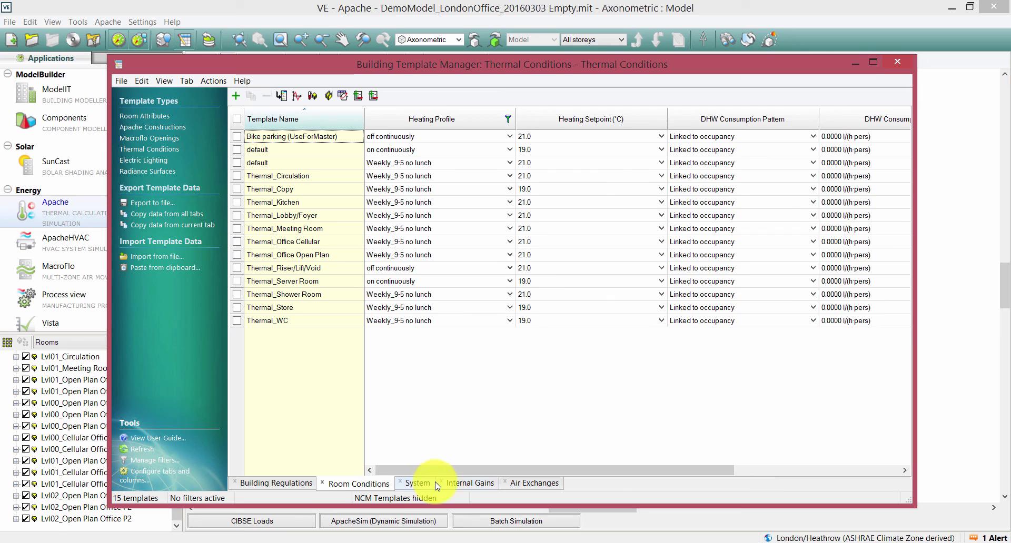
click(417, 486)
click(459, 490)
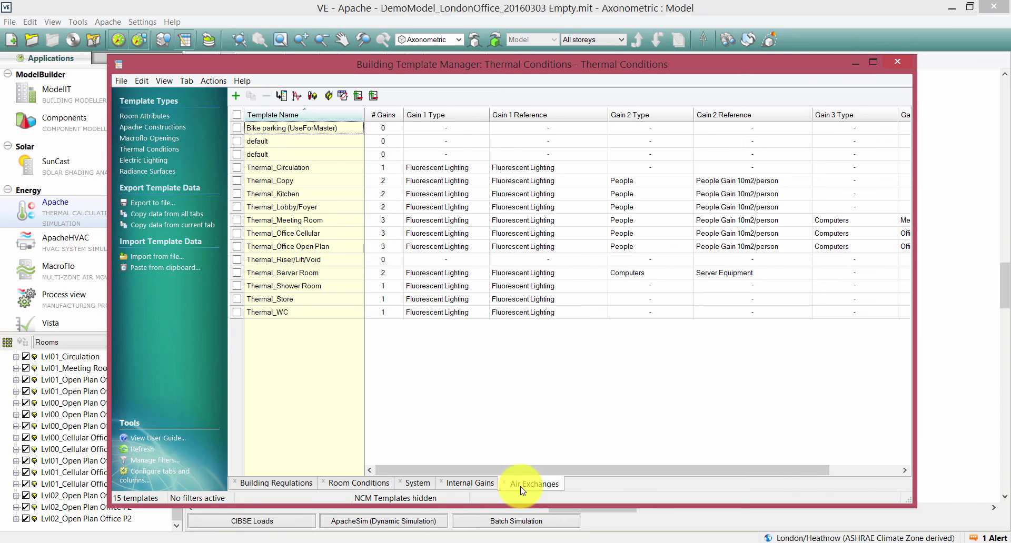
click(518, 484)
click(959, 86)
click(897, 63)
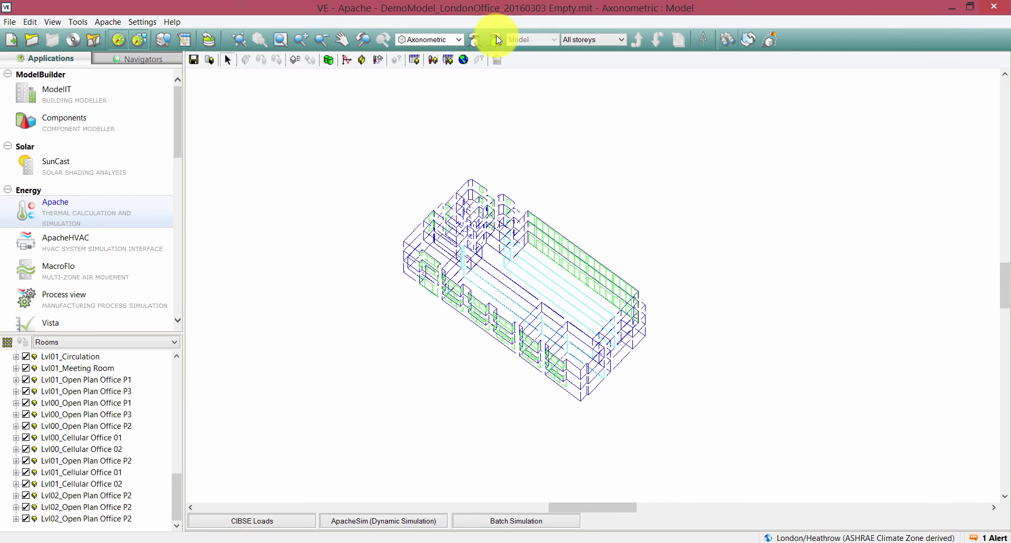
drag(302, 201, 375, 234)
click(362, 59)
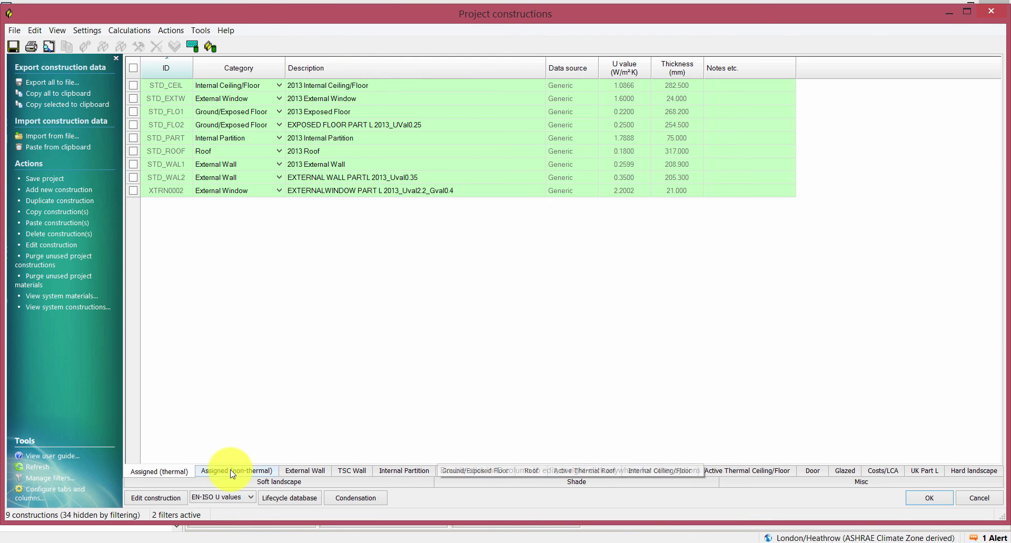
click(248, 472)
click(316, 472)
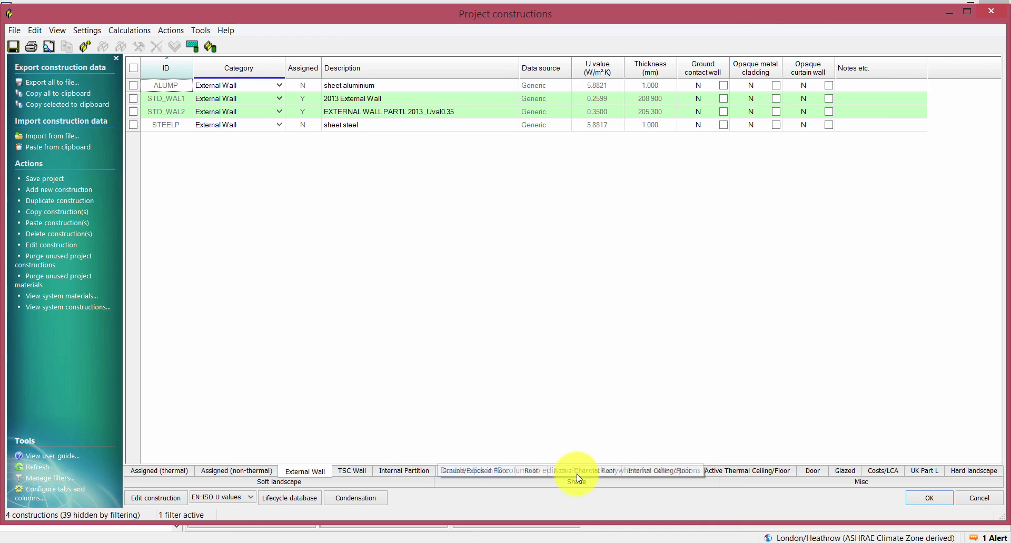
click(532, 471)
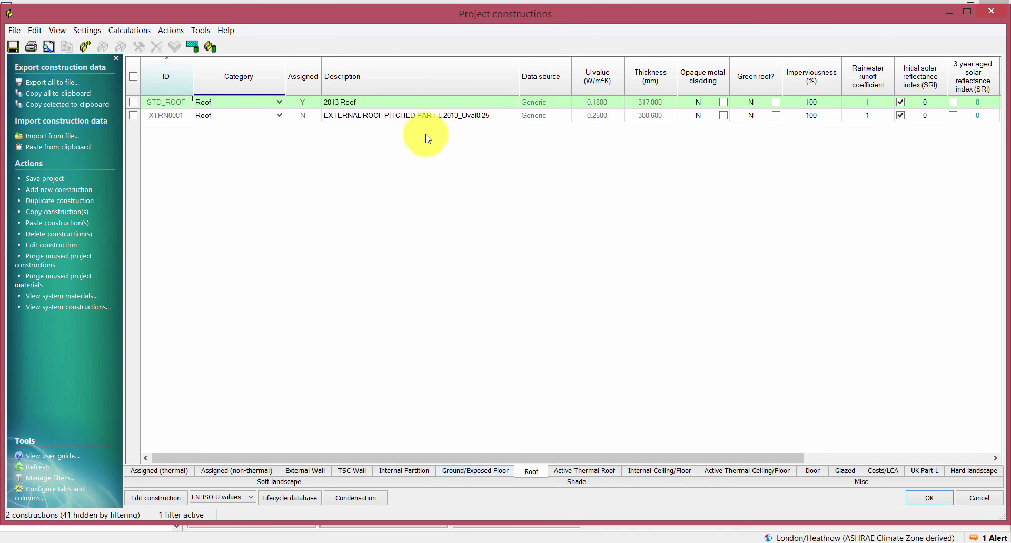
click(422, 115)
click(479, 471)
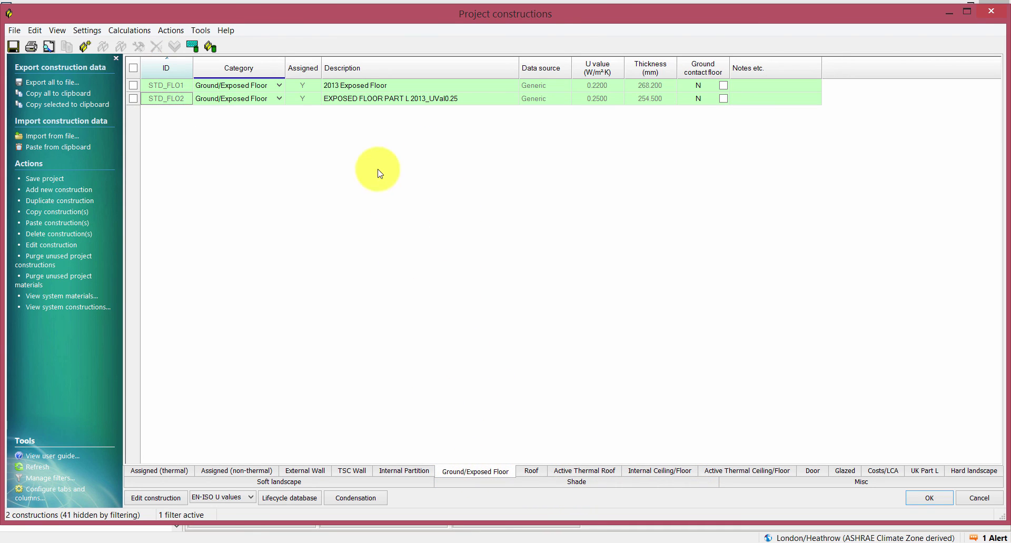
click(349, 99)
click(843, 473)
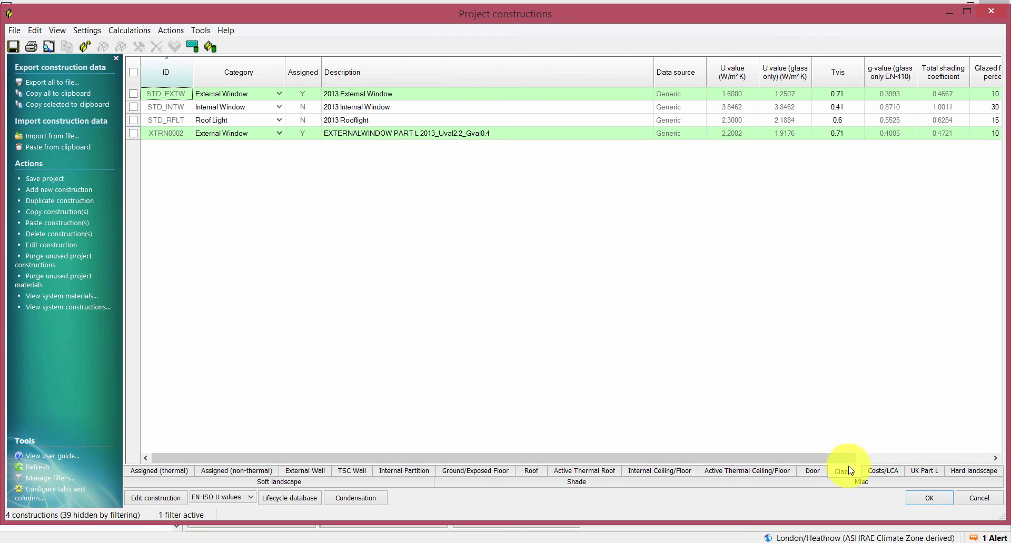
click(452, 133)
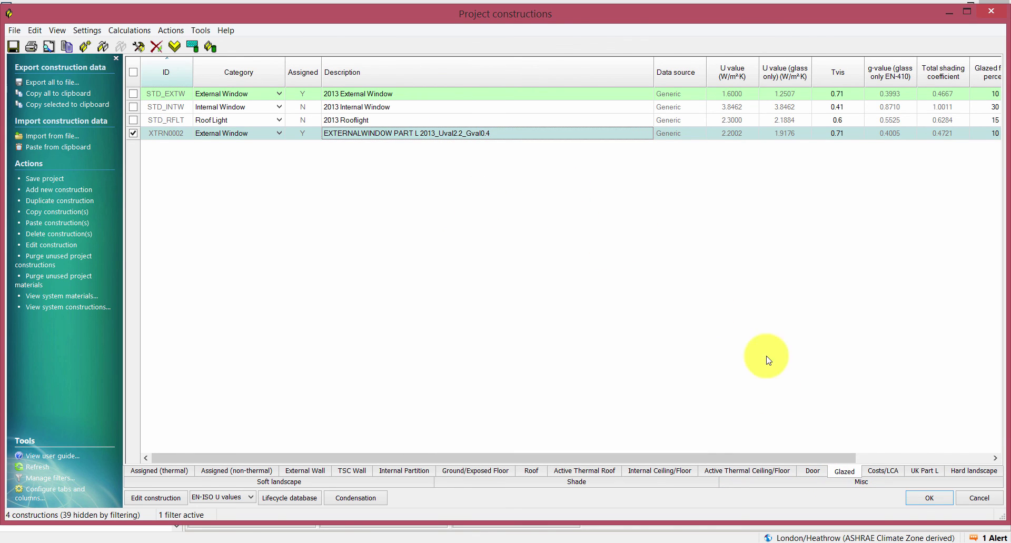
click(926, 498)
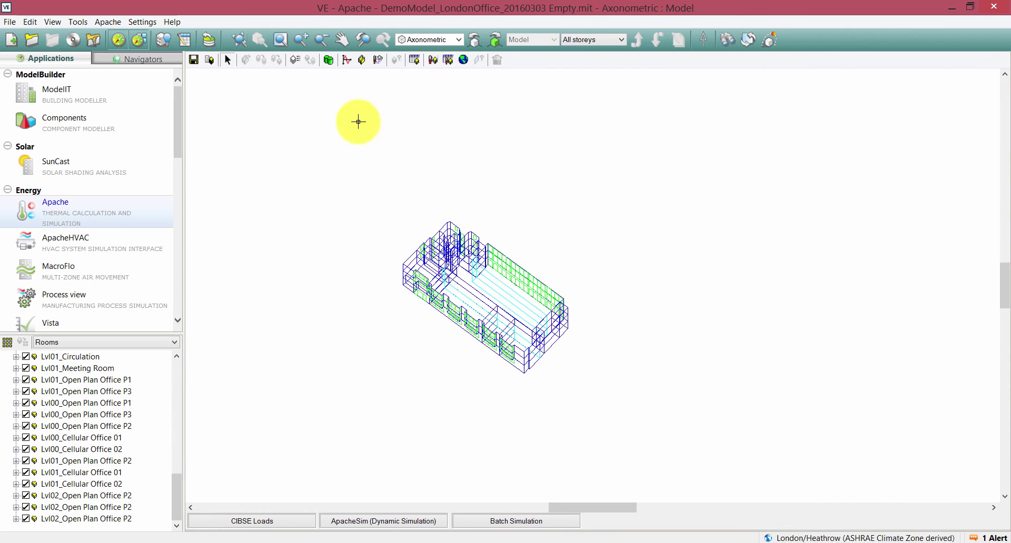
Group the room list by Floors and open Tabular Room Data for the Ground Floor rooms.
scroll(368, 300, up, 1)
click(117, 344)
click(74, 353)
click(79, 368)
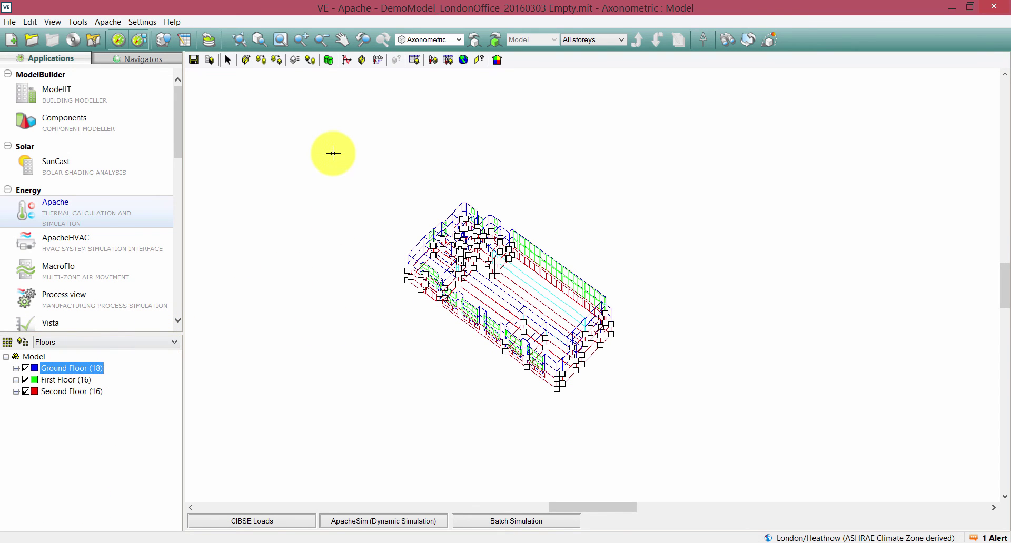
click(412, 61)
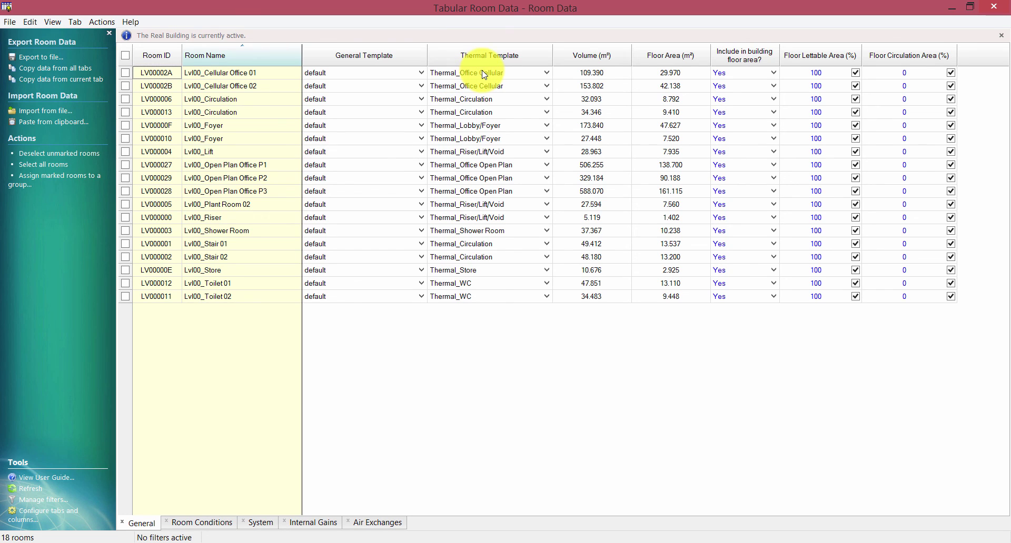
Check the Cellular Office 01 and Open Plan Office P2 rows, then review conditions, system, gains and air exchanges.
click(224, 73)
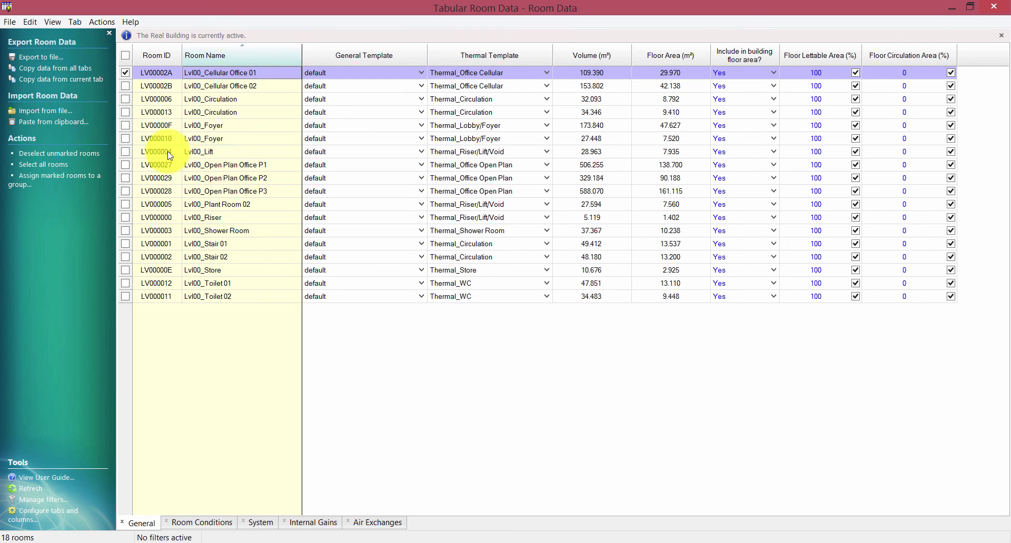
click(126, 73)
click(237, 177)
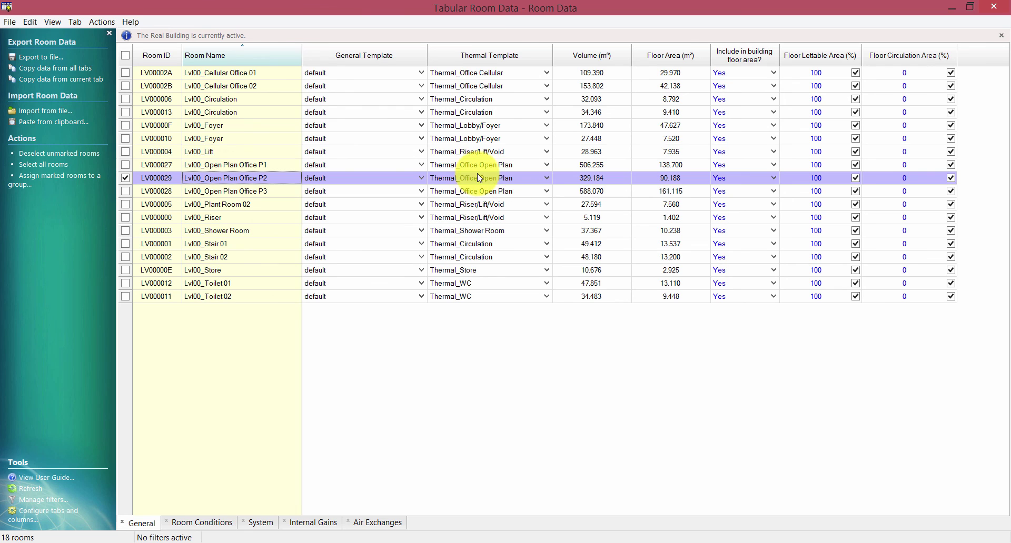
click(124, 178)
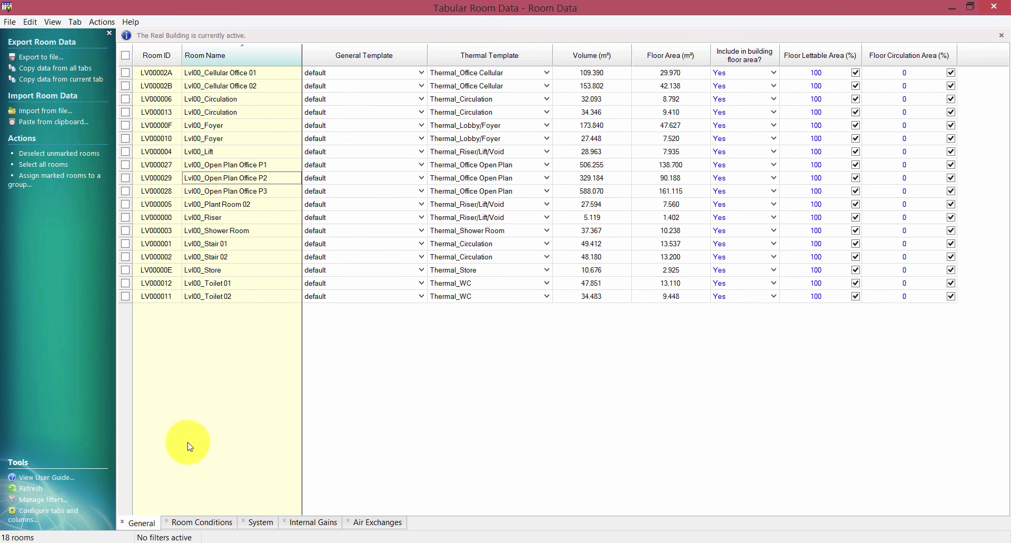
click(200, 523)
click(268, 527)
click(313, 522)
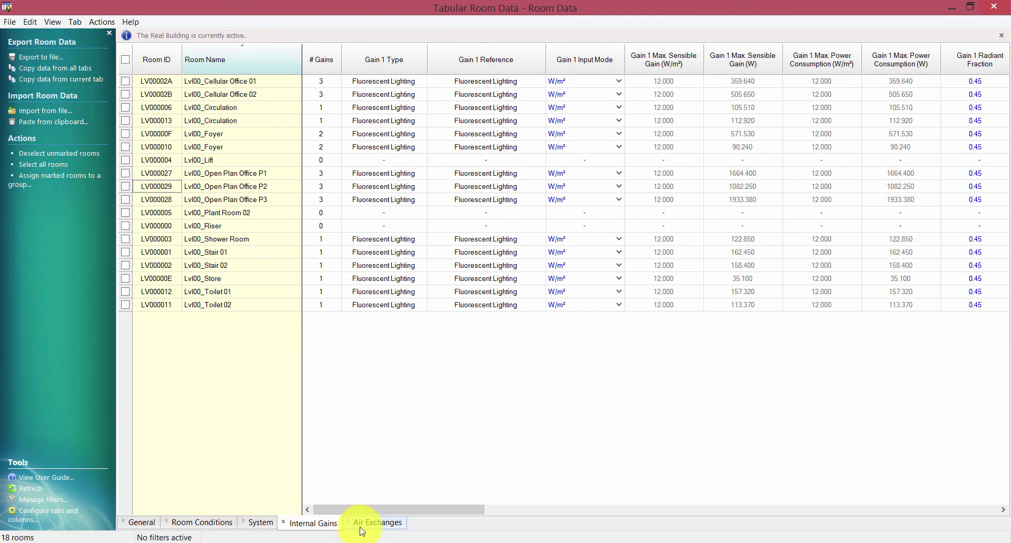
click(375, 523)
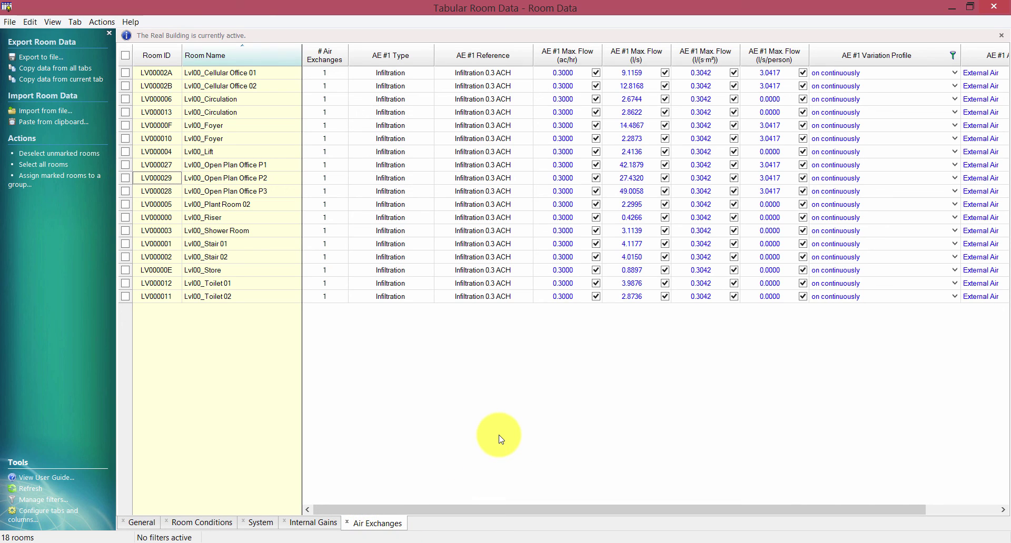